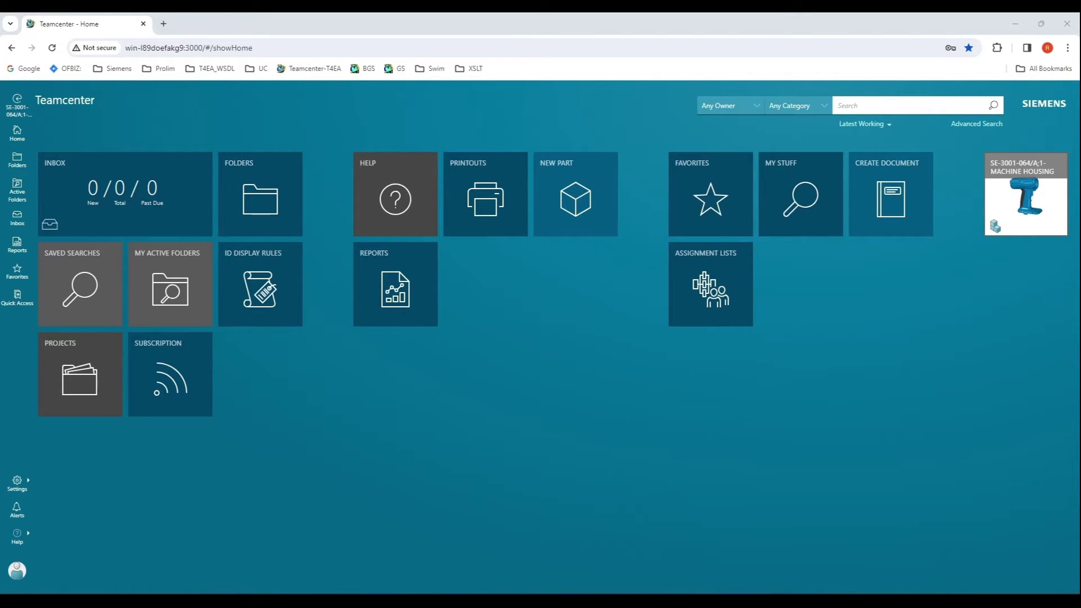
Step: Open the Machine Housing's content structure and open its component SE-3001-067 Housing Left Panel
{"action": "left_click", "coordinate": [1003, 203]}
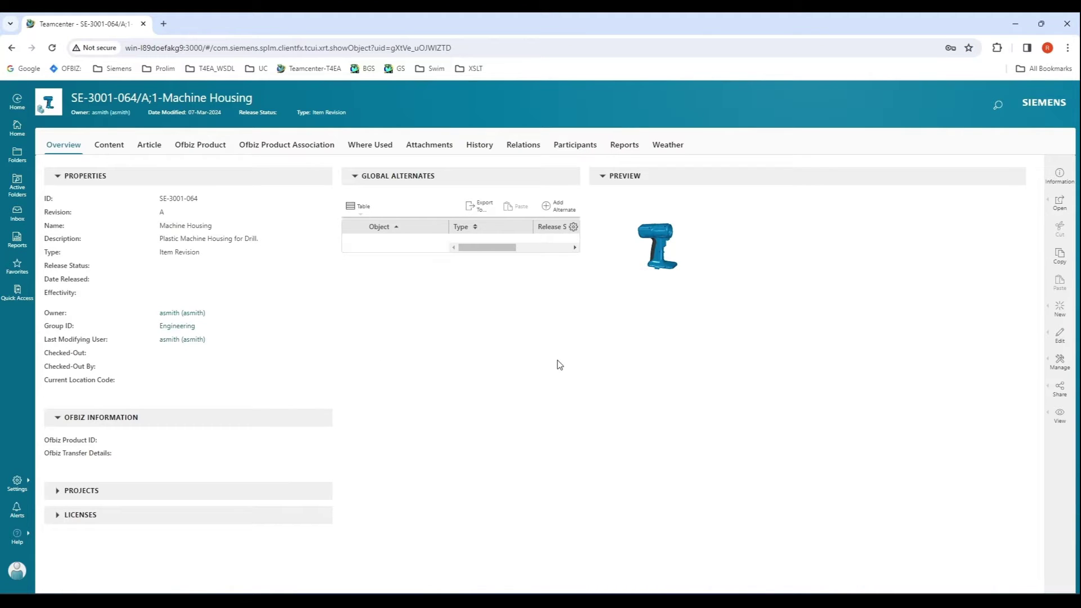
{"action": "left_click", "coordinate": [112, 150]}
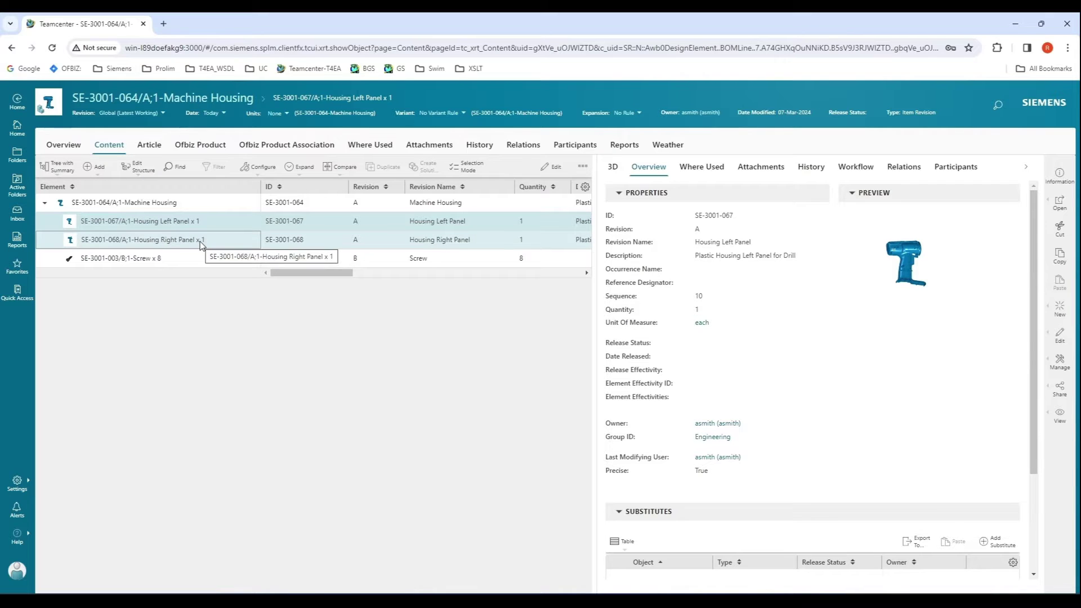
{"action": "left_click", "coordinate": [219, 220]}
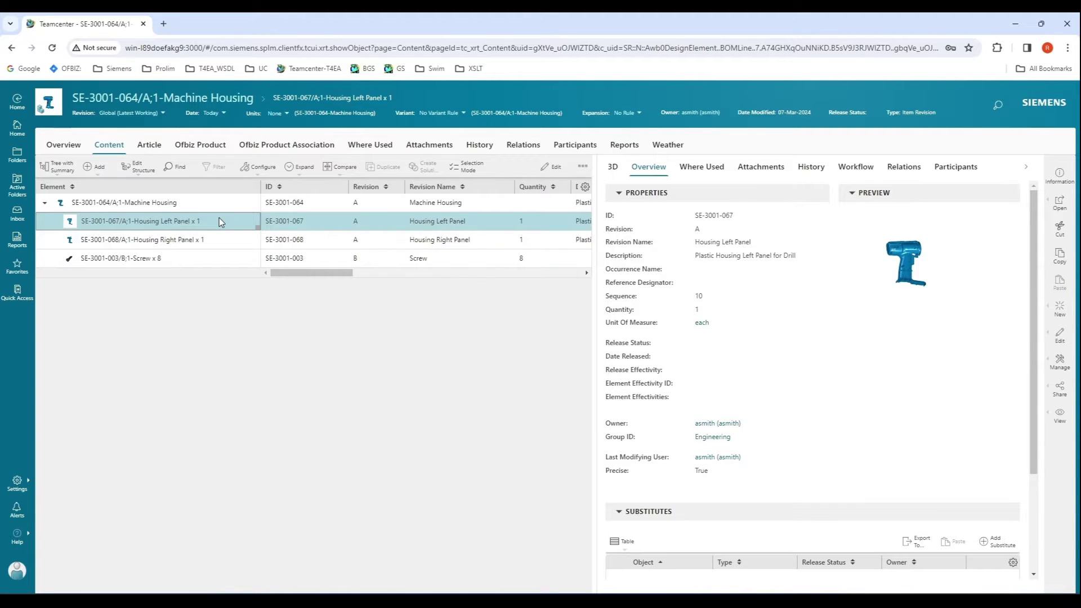
{"action": "left_click", "coordinate": [1060, 202]}
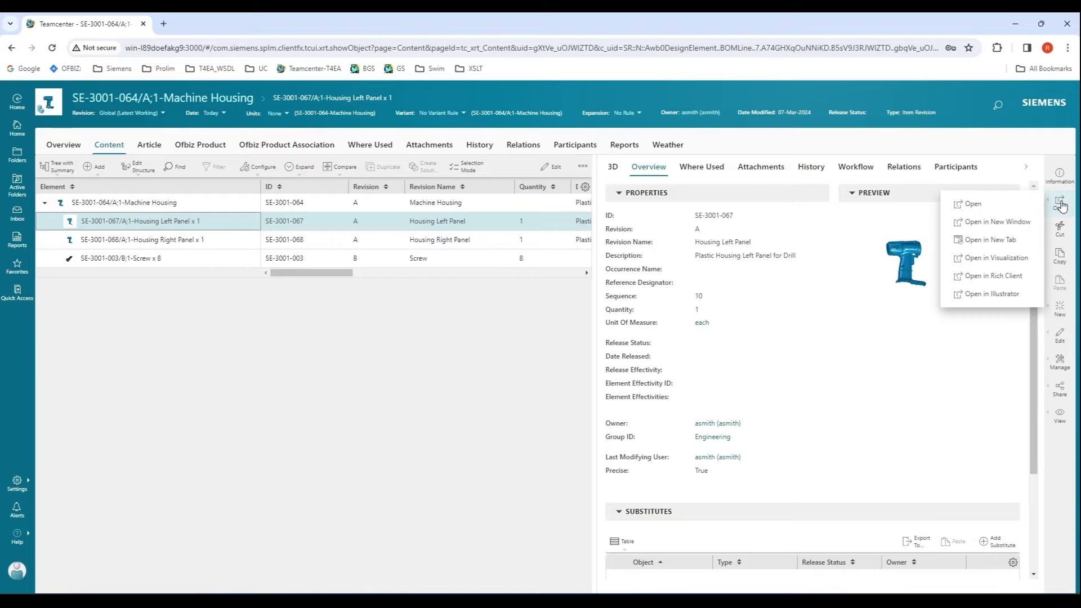
{"action": "left_click", "coordinate": [979, 210]}
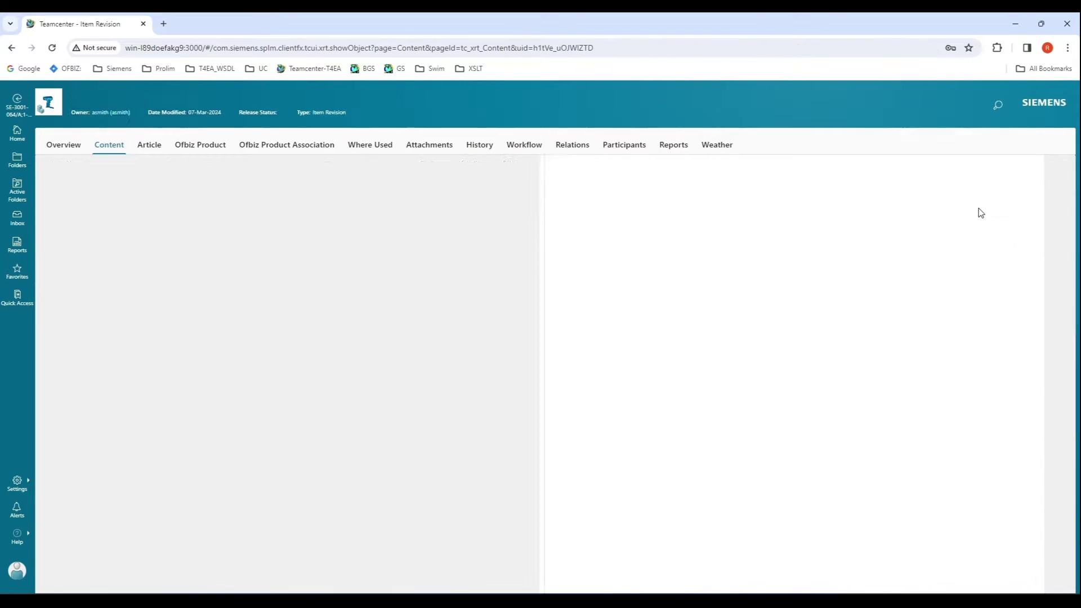
Step: Review the Housing Left Panel's overview properties and its Ofbiz product data before the transfer
{"action": "left_click", "coordinate": [59, 151]}
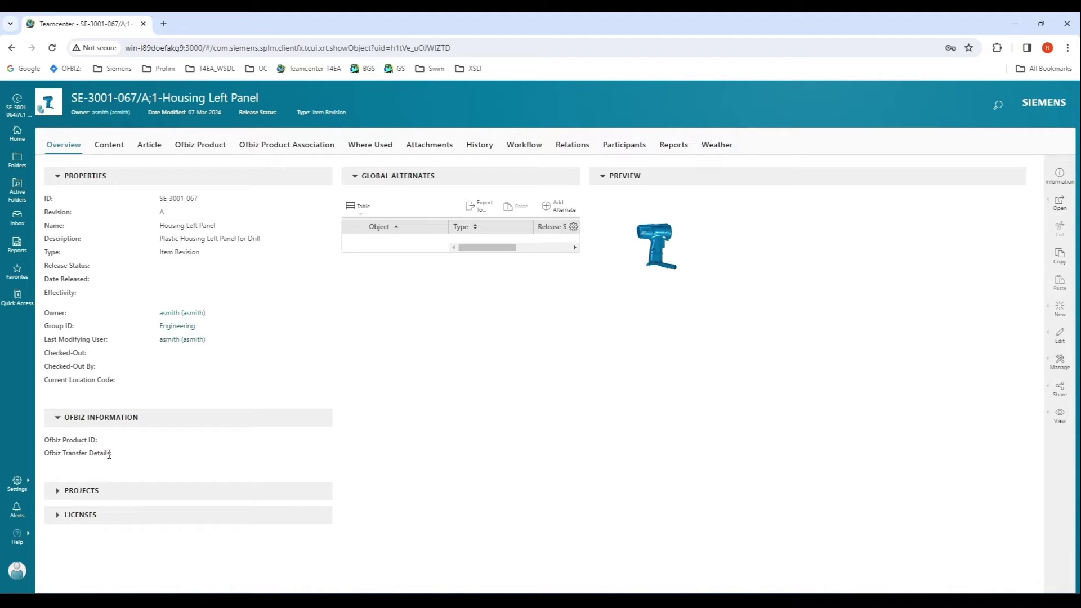
{"action": "left_click", "coordinate": [207, 155]}
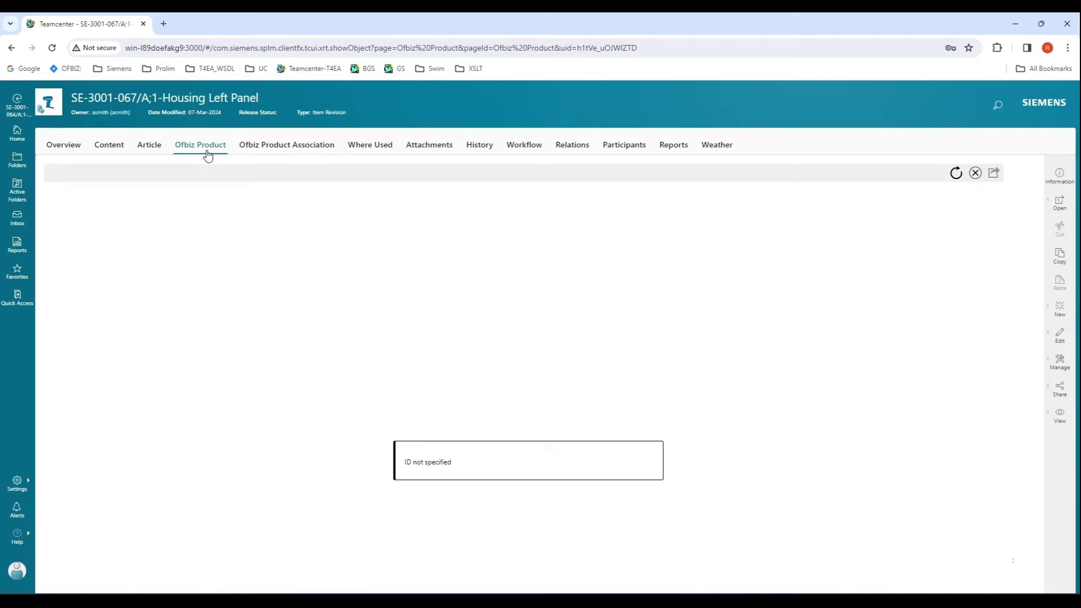
{"action": "left_click", "coordinate": [73, 146]}
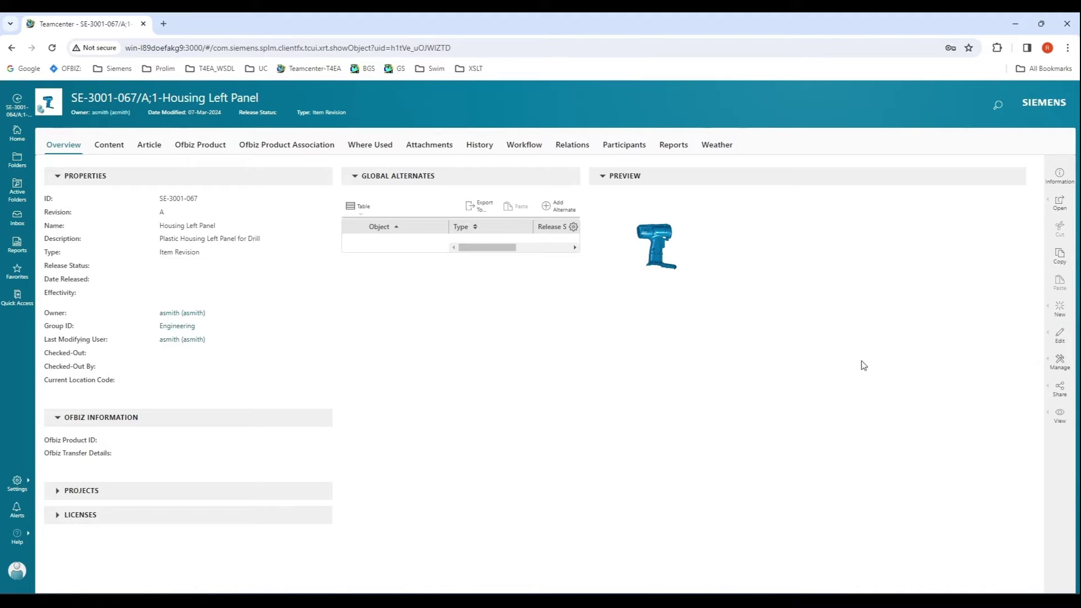
Step: Submit the Housing Left Panel to a workflow using the T4EA_Product_Transfer template
{"action": "left_click", "coordinate": [1061, 363]}
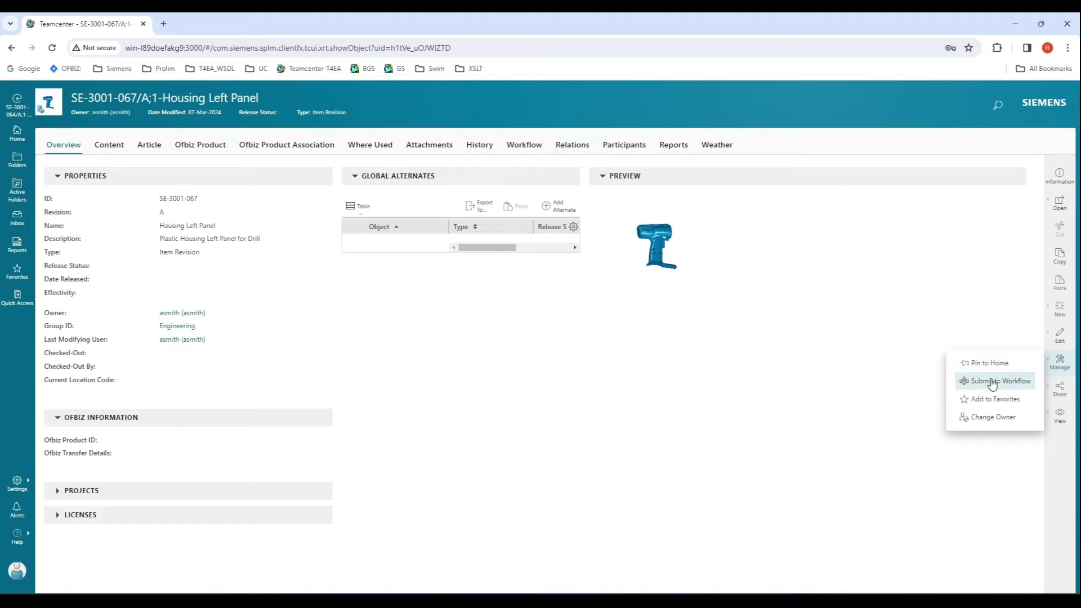
{"action": "left_click", "coordinate": [992, 383]}
{"action": "left_click", "coordinate": [805, 261]}
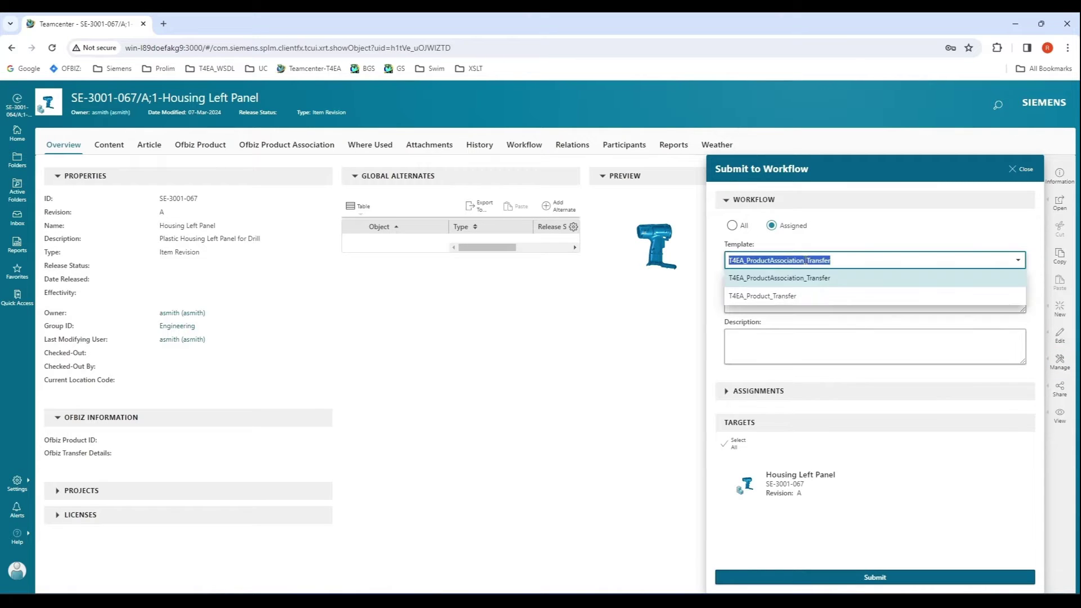
{"action": "left_click", "coordinate": [793, 294]}
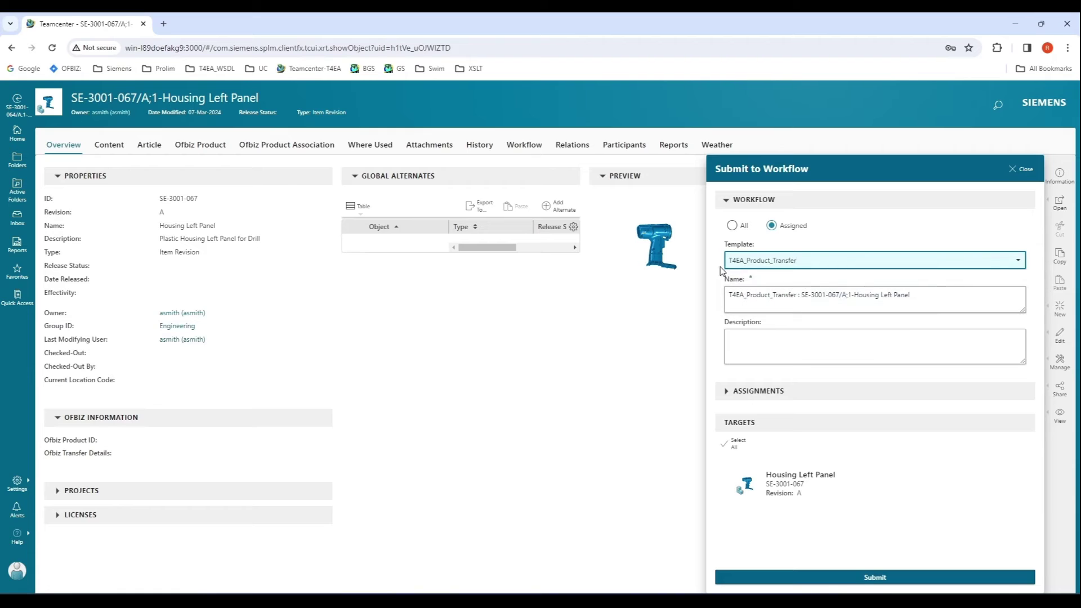
{"action": "left_click", "coordinate": [839, 579]}
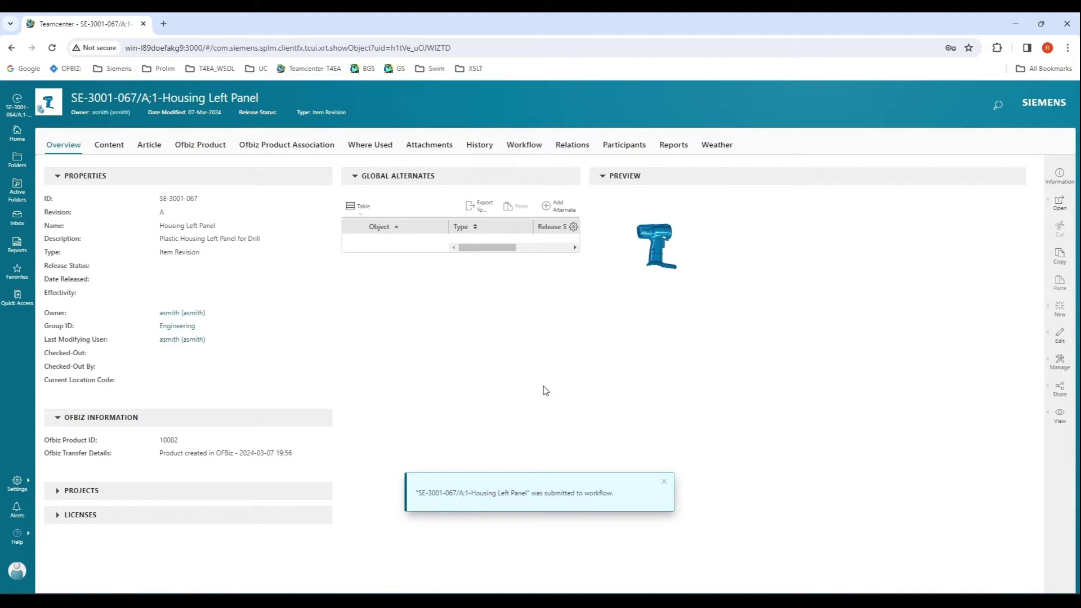
{"action": "left_click", "coordinate": [664, 482]}
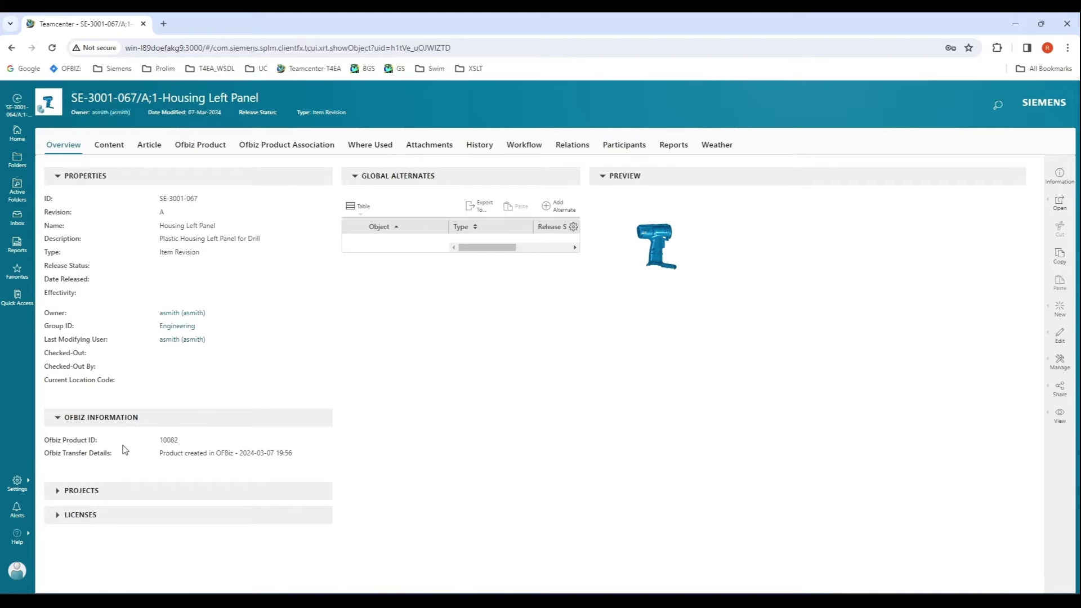
Step: View the Housing Left Panel's Ofbiz product data and compare it with its product record in OFBiz
{"action": "left_click", "coordinate": [200, 149]}
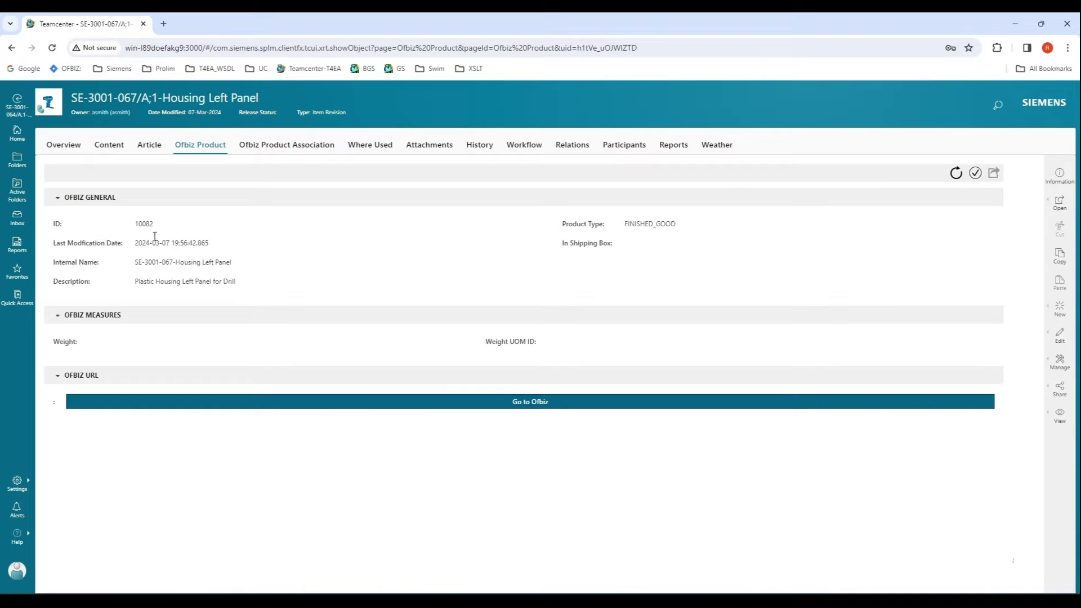
{"action": "left_click", "coordinate": [459, 405]}
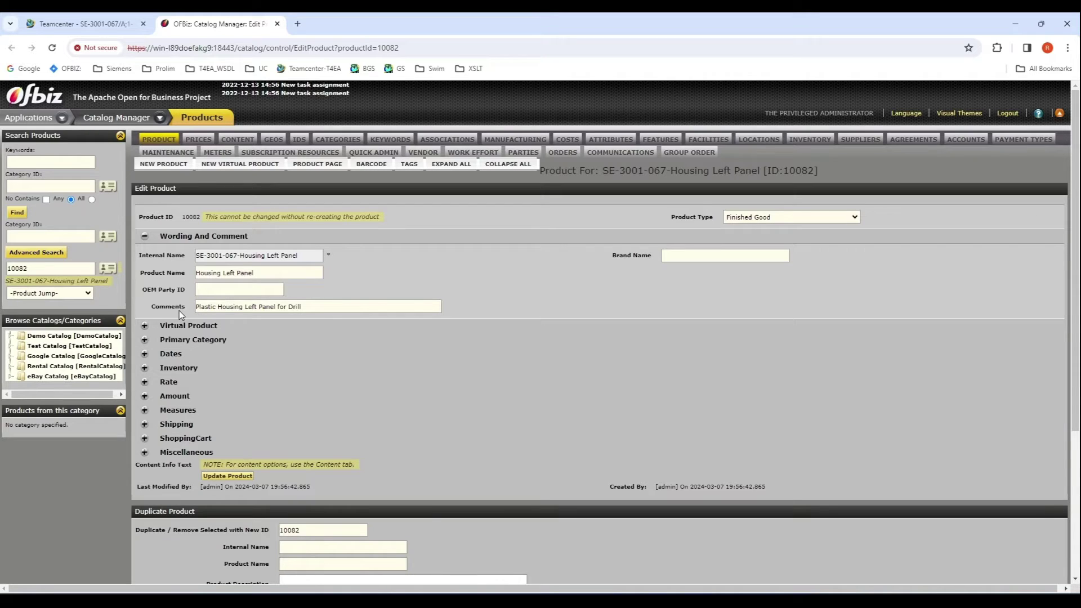
{"action": "left_click", "coordinate": [113, 29]}
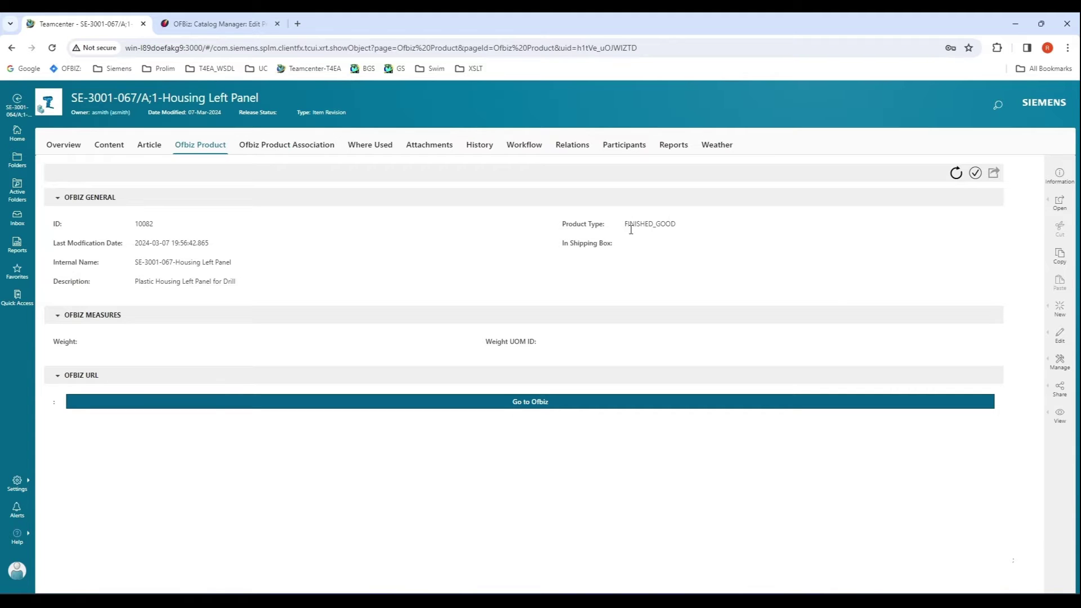
Step: Update the Housing Left Panel's product type to Digital Good in OFBiz and refresh its Ofbiz product data in Teamcenter
{"action": "left_click", "coordinate": [212, 23]}
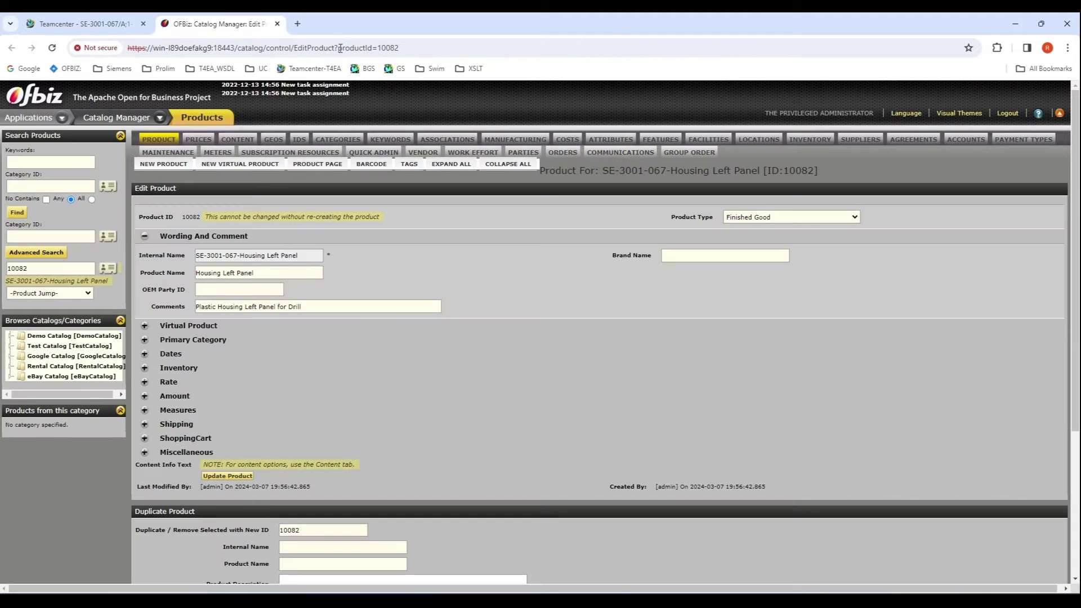
{"action": "left_click", "coordinate": [817, 220]}
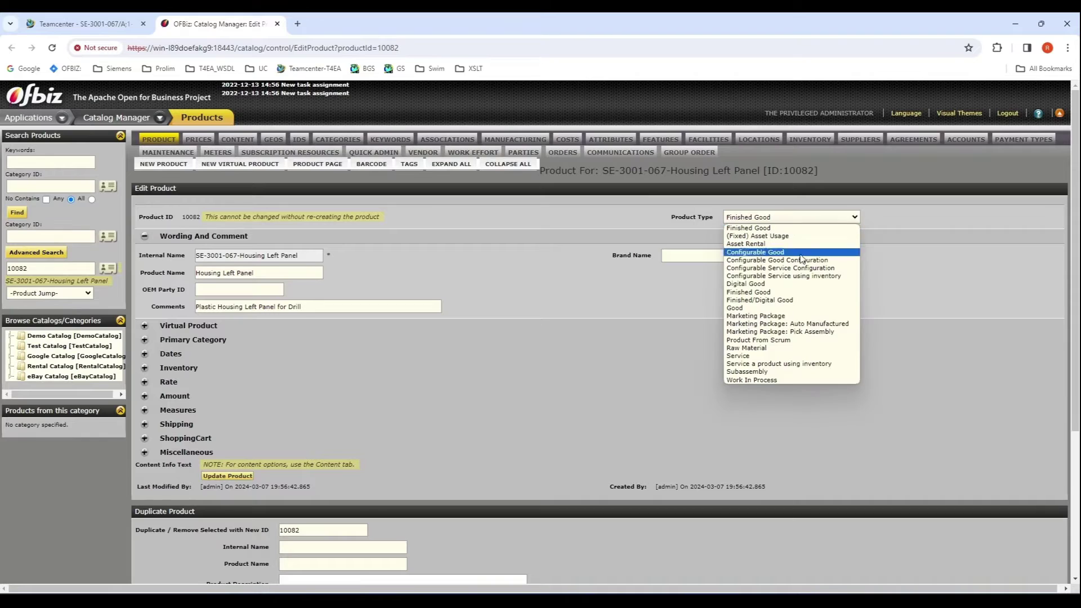
{"action": "left_click", "coordinate": [780, 284]}
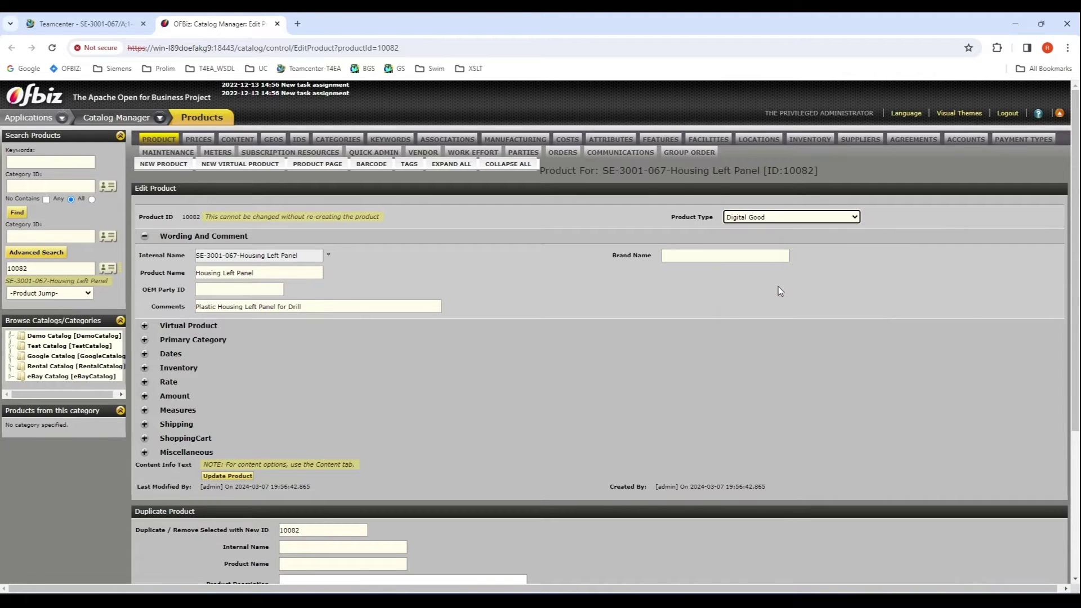
{"action": "left_click", "coordinate": [227, 476]}
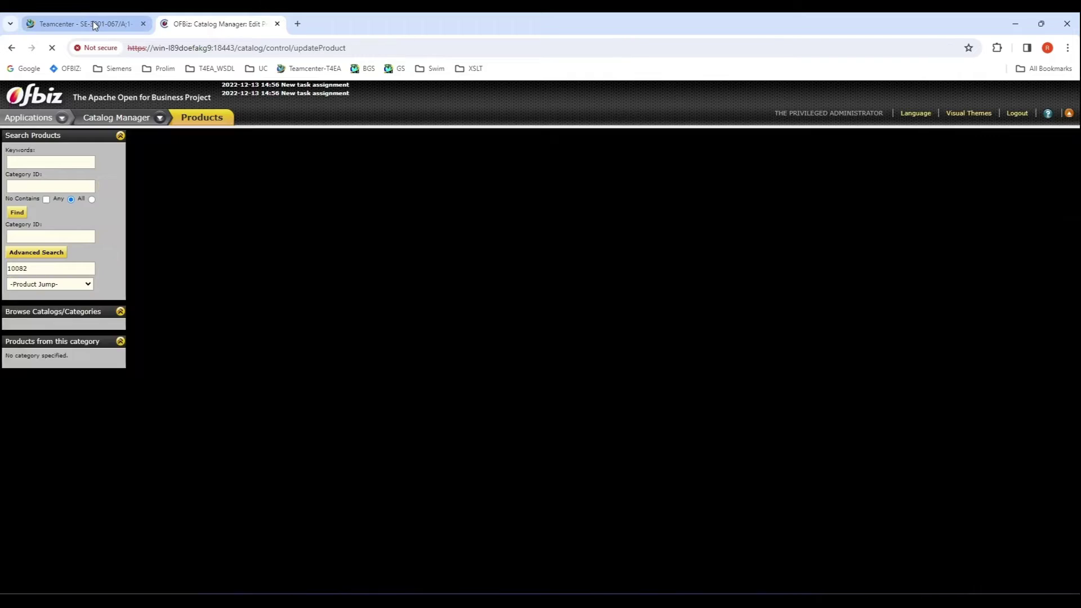
{"action": "left_click", "coordinate": [94, 25]}
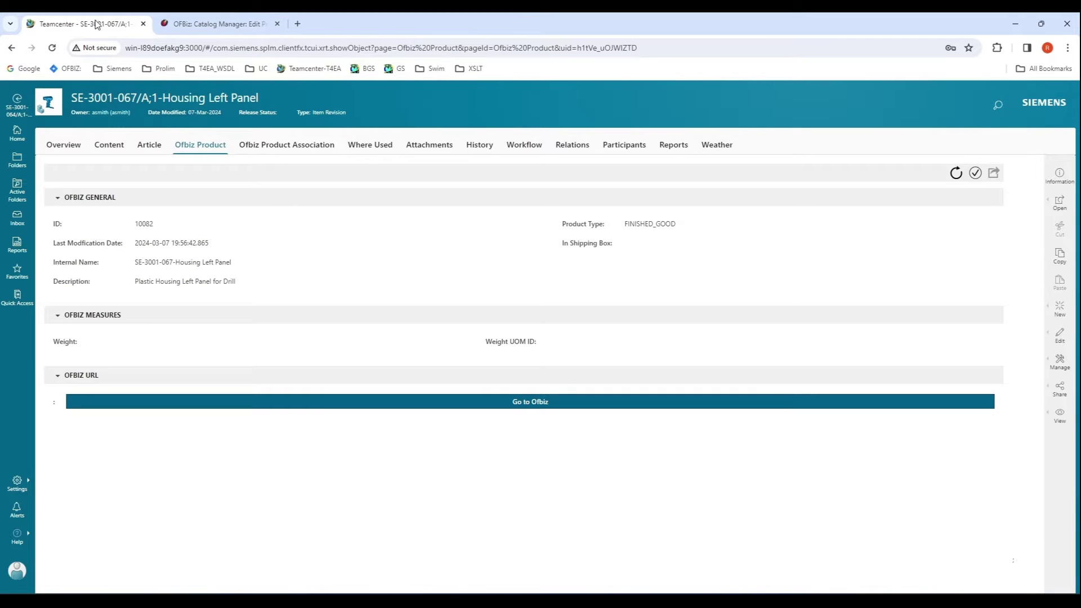
{"action": "left_click", "coordinate": [956, 173]}
Step: From the Machine Housing structure, submit the Machine Housing, Housing Right Panel and Screw together to the T4EA_Product_Transfer workflow
{"action": "left_click", "coordinate": [17, 108]}
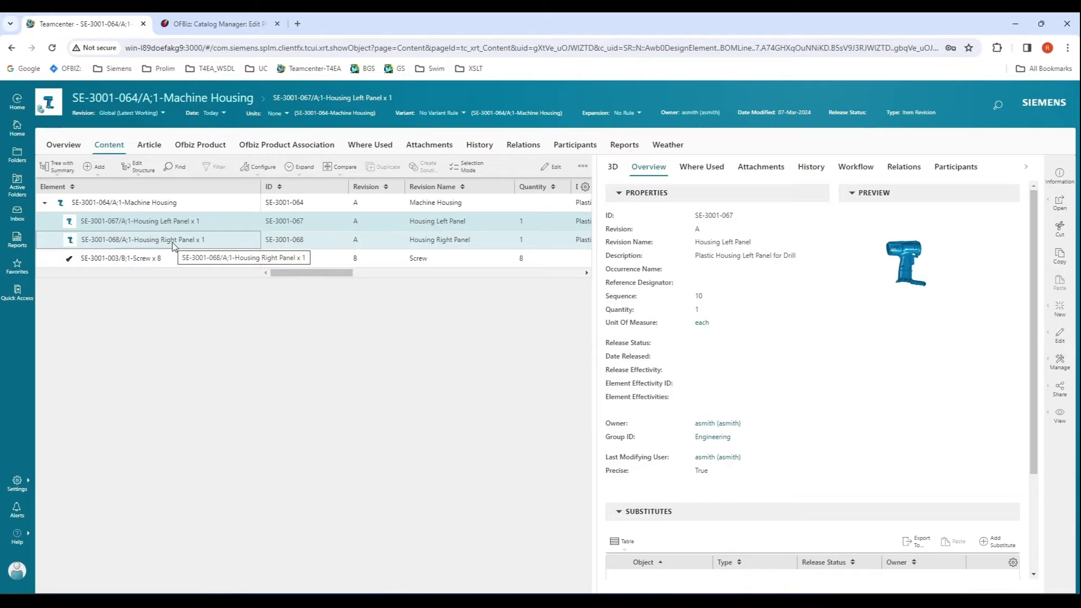
{"action": "left_click", "coordinate": [179, 210]}
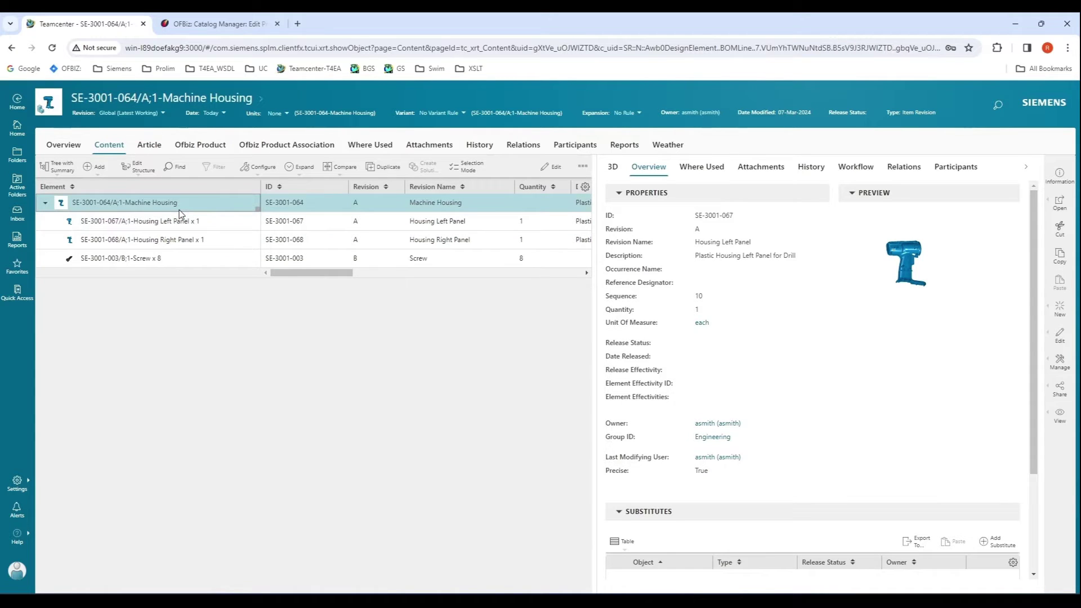
{"action": "left_click", "coordinate": [193, 240], "text": "ctrl"}
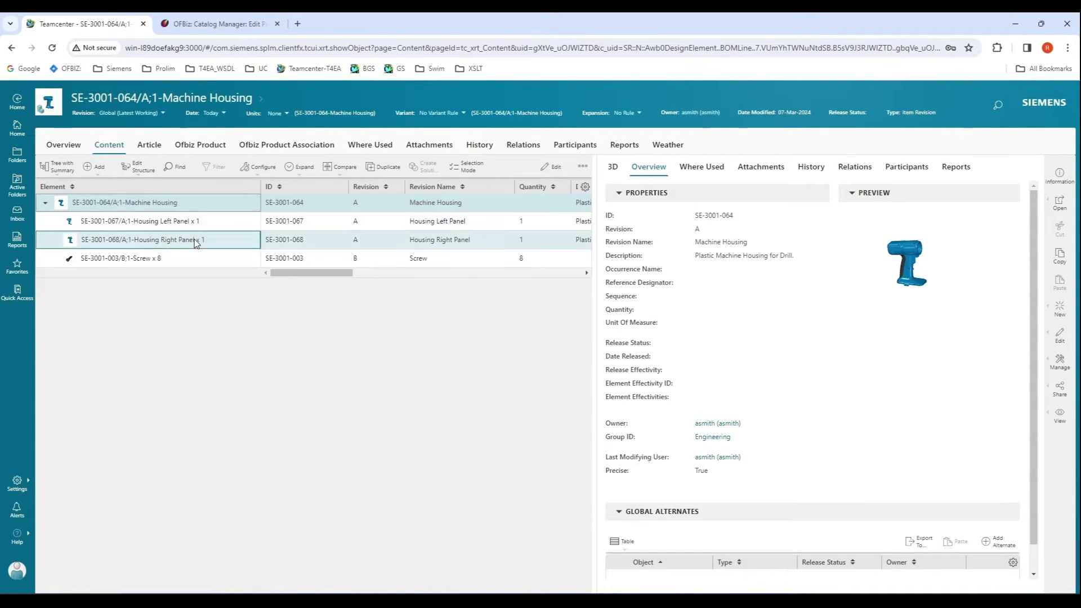
{"action": "left_click", "coordinate": [193, 258], "text": "ctrl"}
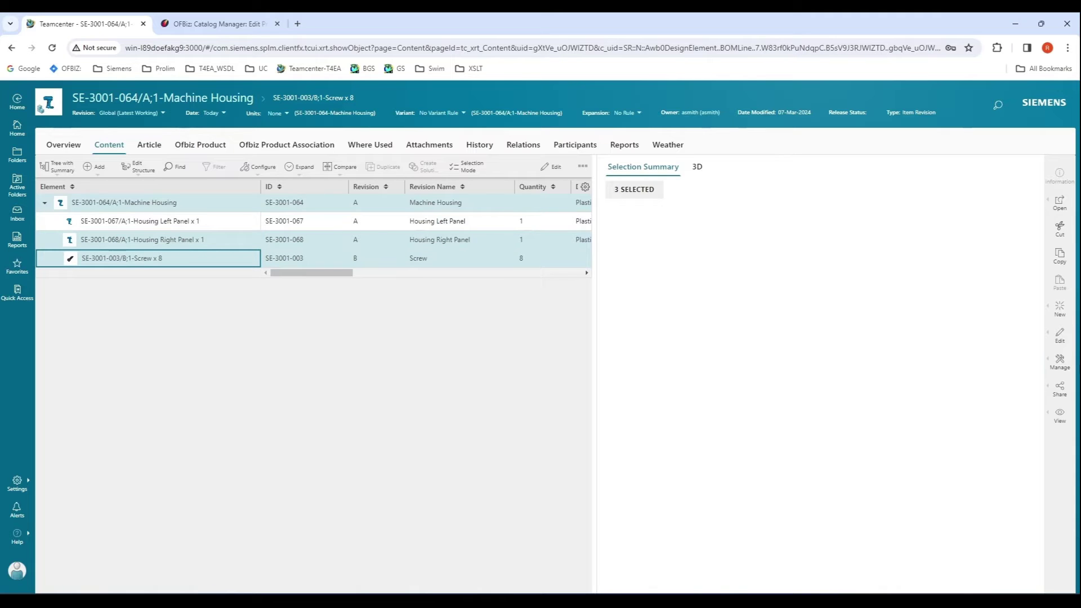
{"action": "left_click", "coordinate": [1061, 363]}
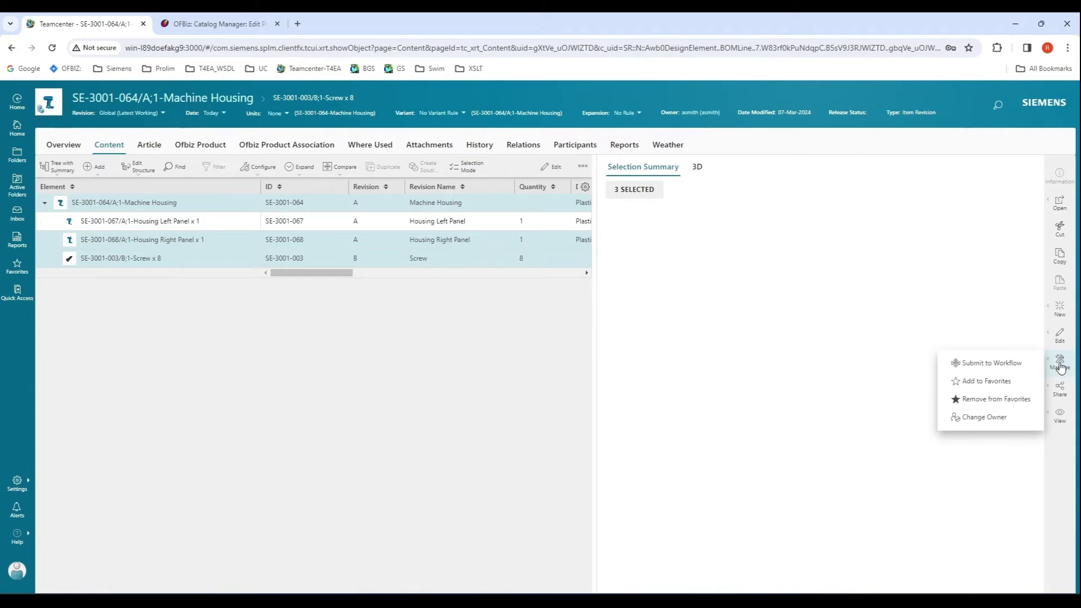
{"action": "left_click", "coordinate": [958, 362]}
{"action": "left_click", "coordinate": [801, 260]}
{"action": "left_click", "coordinate": [804, 298]}
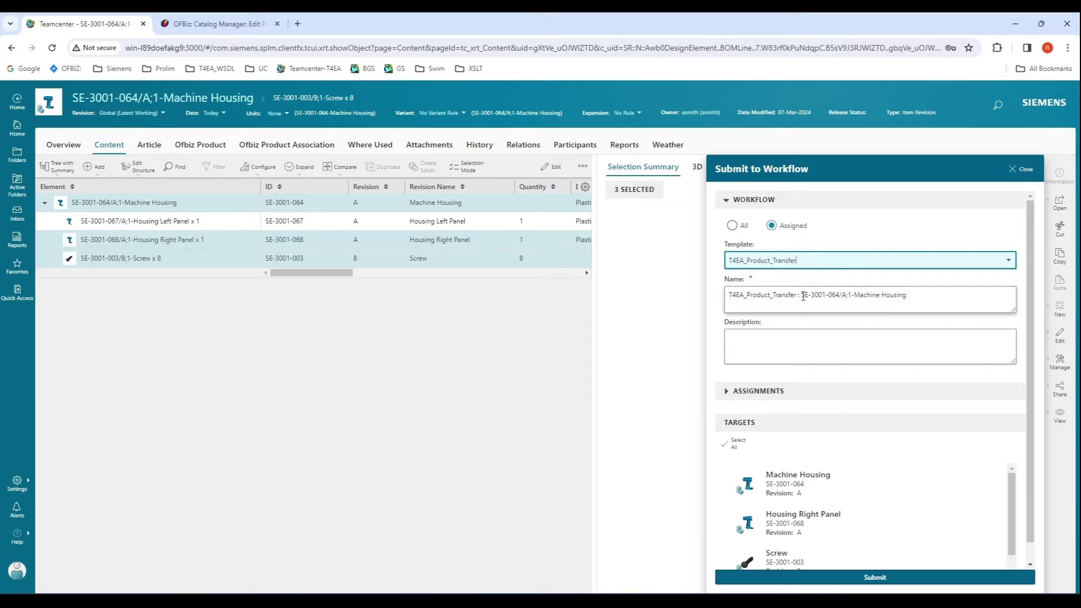
{"action": "left_click", "coordinate": [860, 580]}
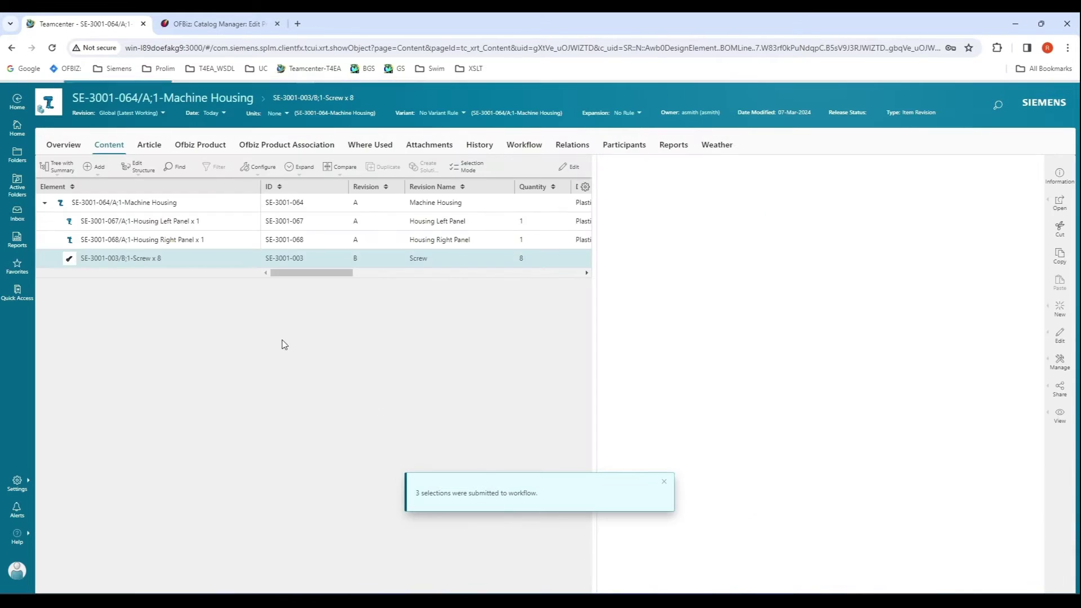
Step: Submit the top-level Machine Housing assembly to the T4EA_ProductAssociation_Transfer workflow
{"action": "left_click", "coordinate": [191, 209]}
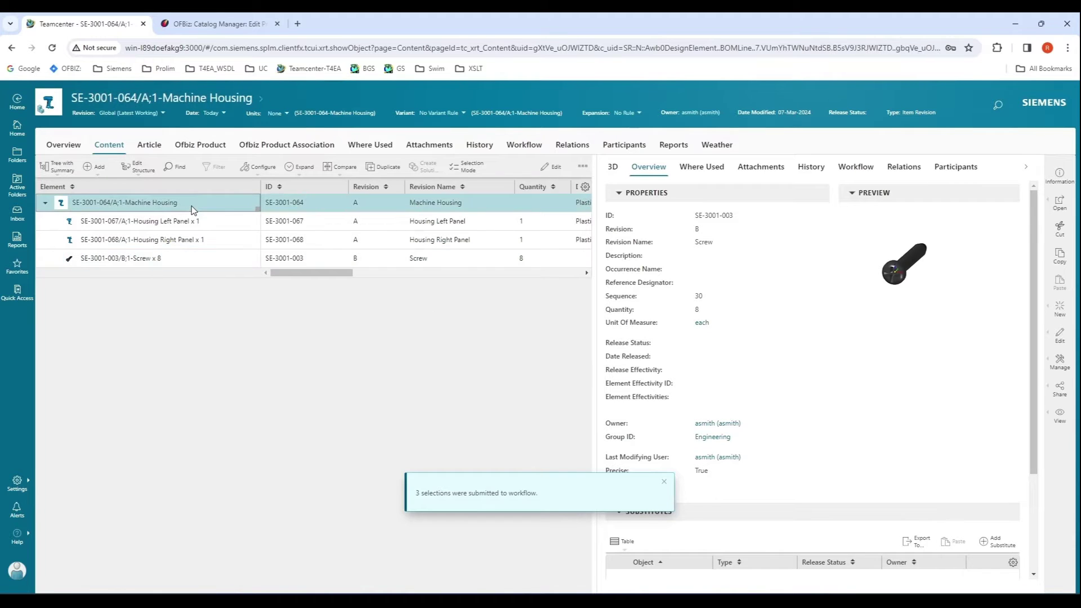
{"action": "left_click", "coordinate": [1061, 372]}
{"action": "left_click", "coordinate": [983, 378]}
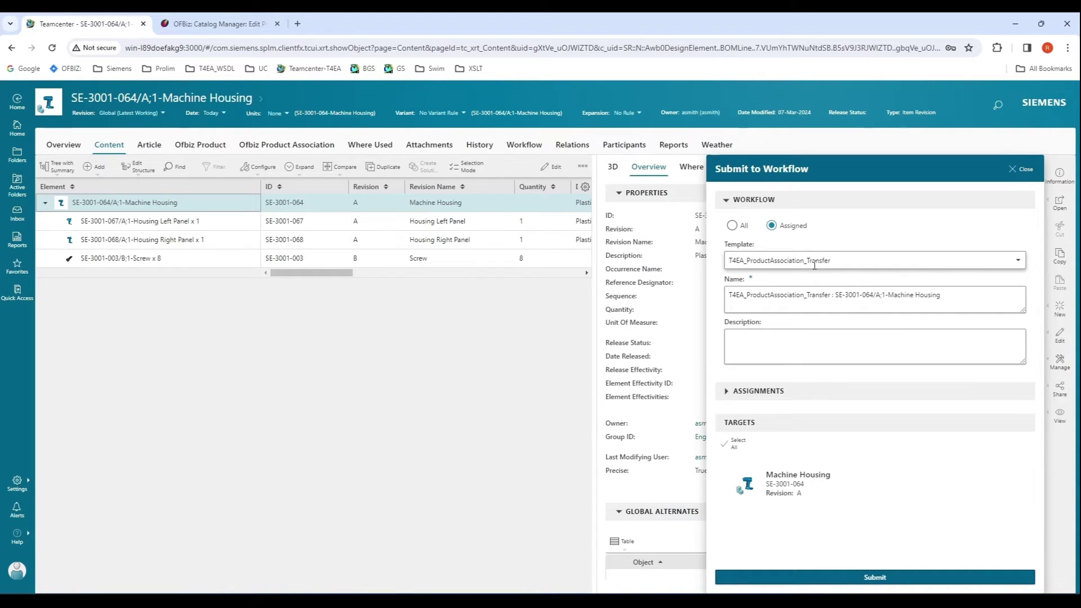
{"action": "left_click", "coordinate": [840, 580]}
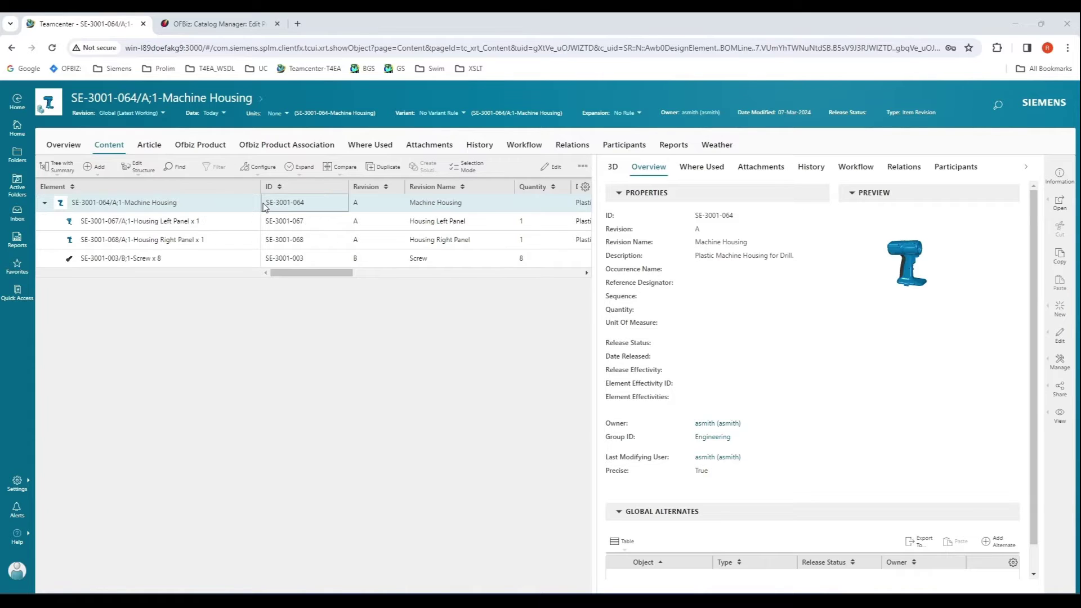
Step: Review the Machine Housing's Ofbiz product and product association data, and open its product record in OFBiz
{"action": "left_click", "coordinate": [206, 148]}
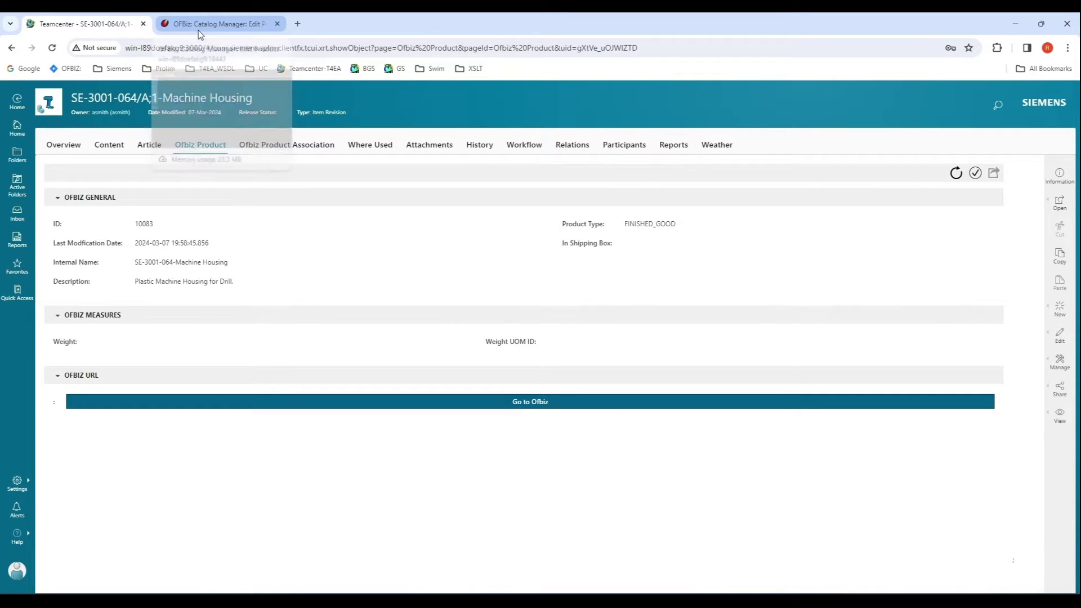
{"action": "left_click", "coordinate": [303, 149]}
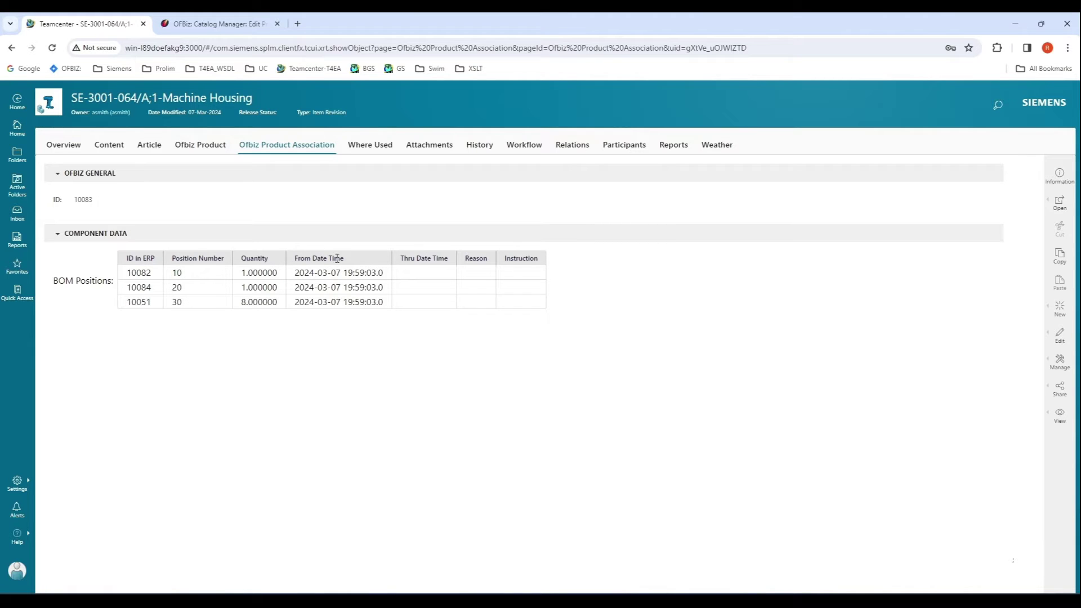
{"action": "left_click", "coordinate": [202, 149]}
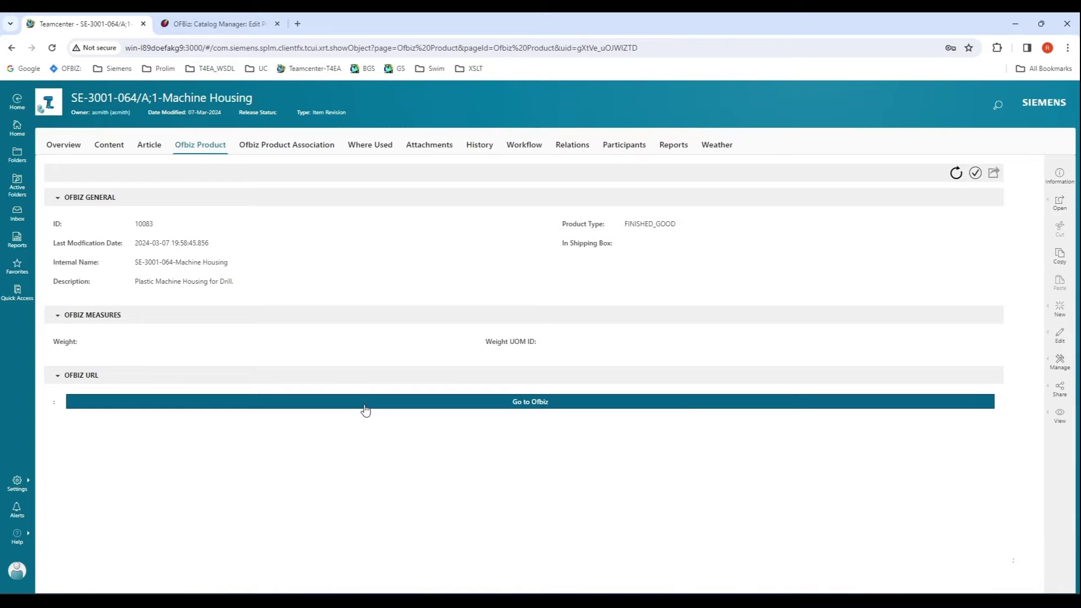
{"action": "left_click", "coordinate": [364, 406]}
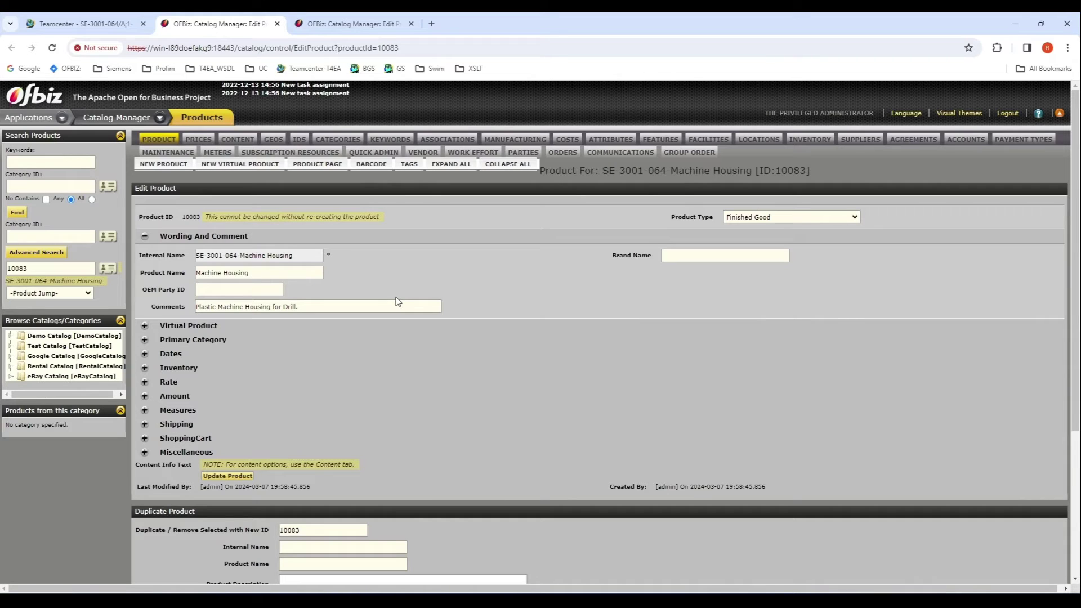
Step: Open the Machine Housing's product associations in OFBiz and set the Housing Left Panel association's through date to 3/23/2024 12:00:00 AM
{"action": "left_click", "coordinate": [448, 139]}
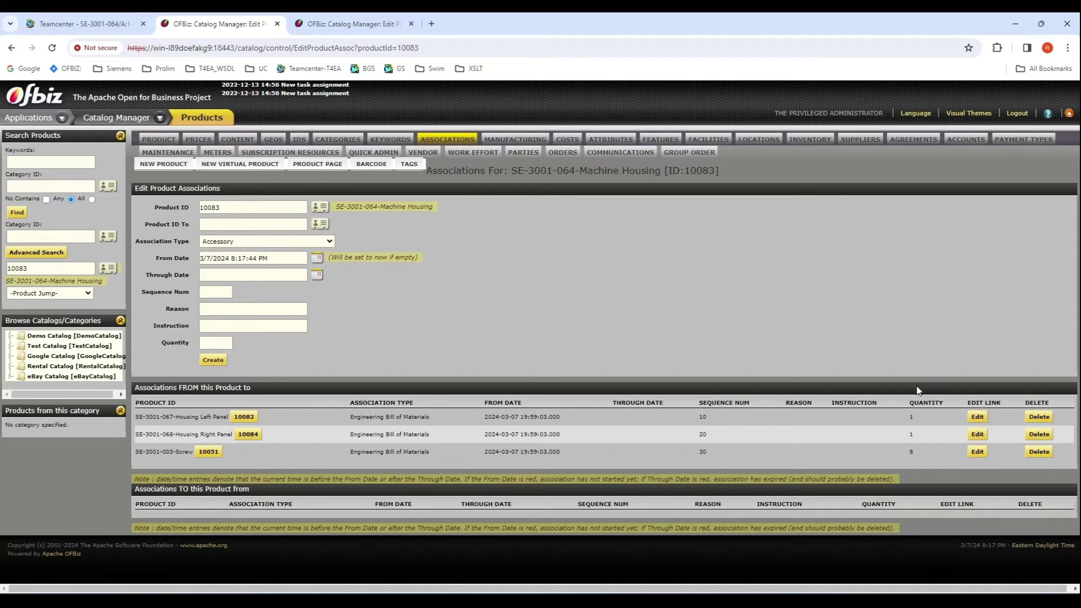
{"action": "left_click", "coordinate": [979, 424]}
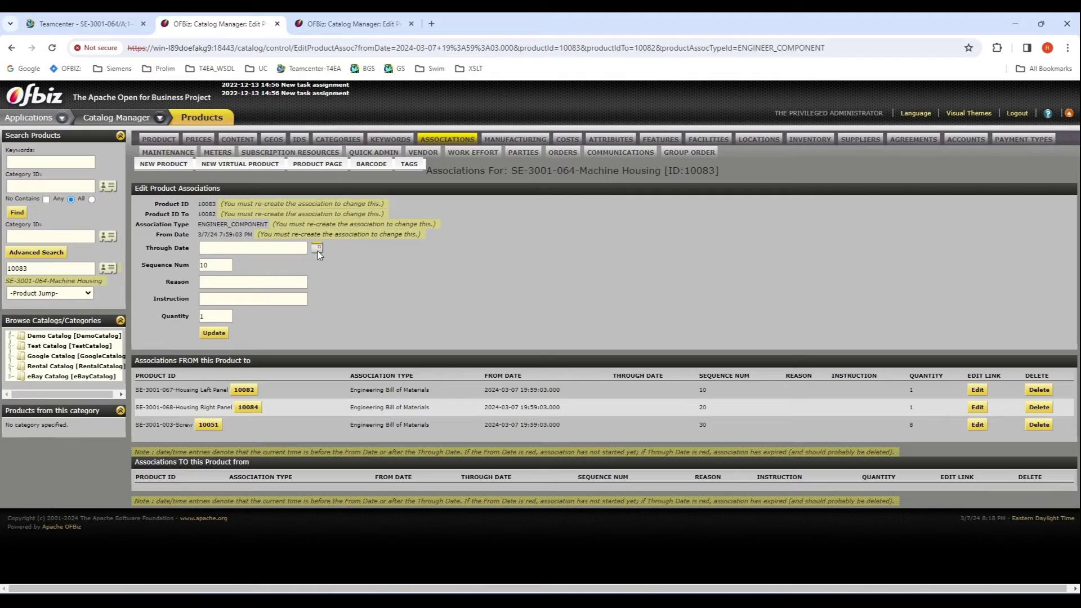
{"action": "left_click", "coordinate": [319, 248]}
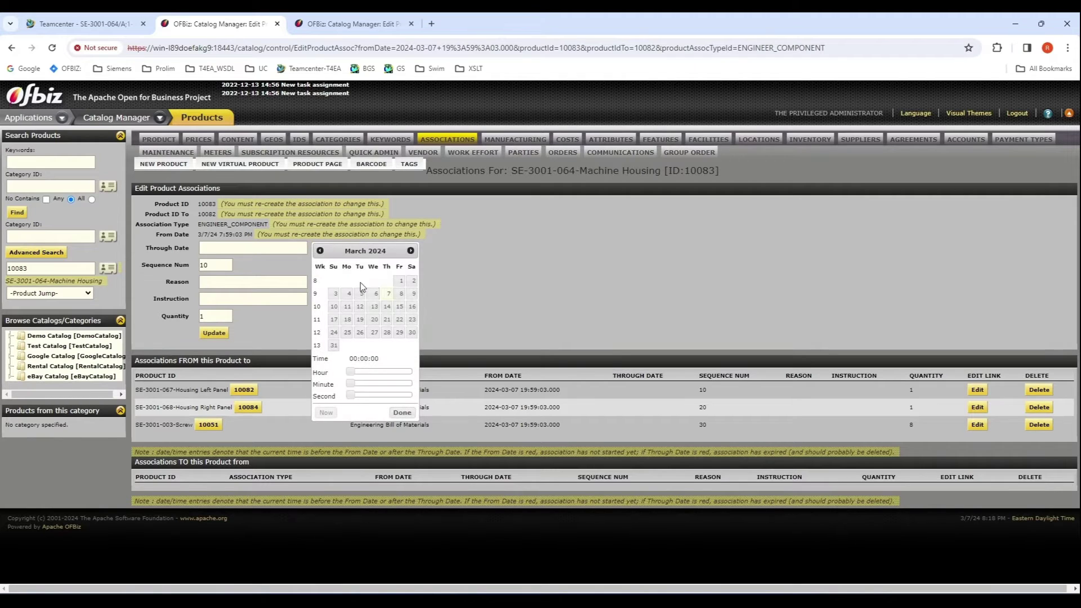
{"action": "left_click", "coordinate": [413, 320]}
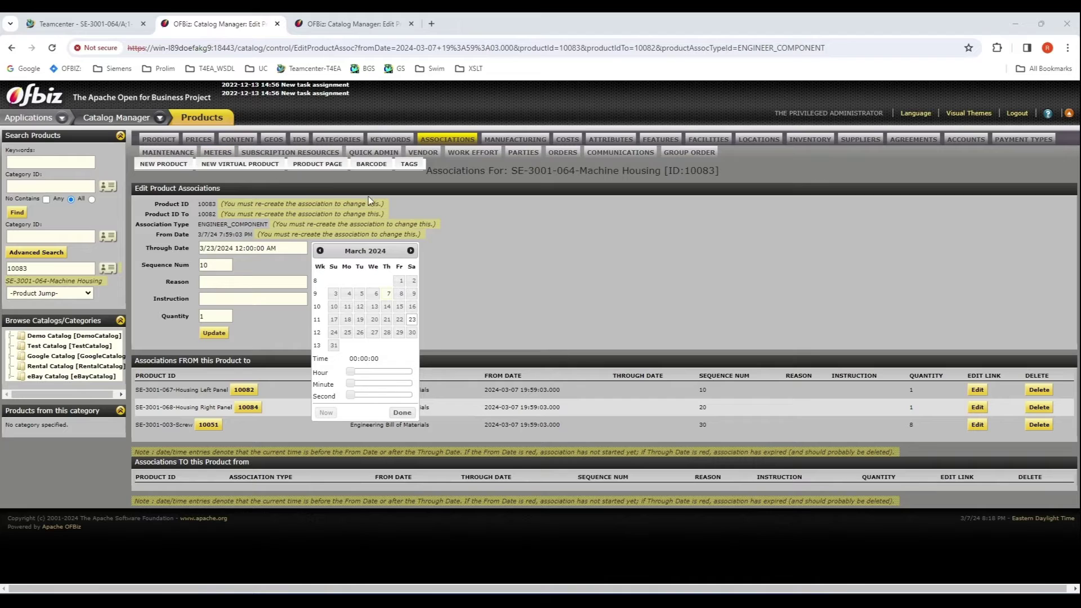
{"action": "left_click", "coordinate": [556, 313]}
Step: Set the association's reason to "Need this part for Drill Housing." and instruction to "Plastic Housing.", and save the update
{"action": "left_click", "coordinate": [226, 281]}
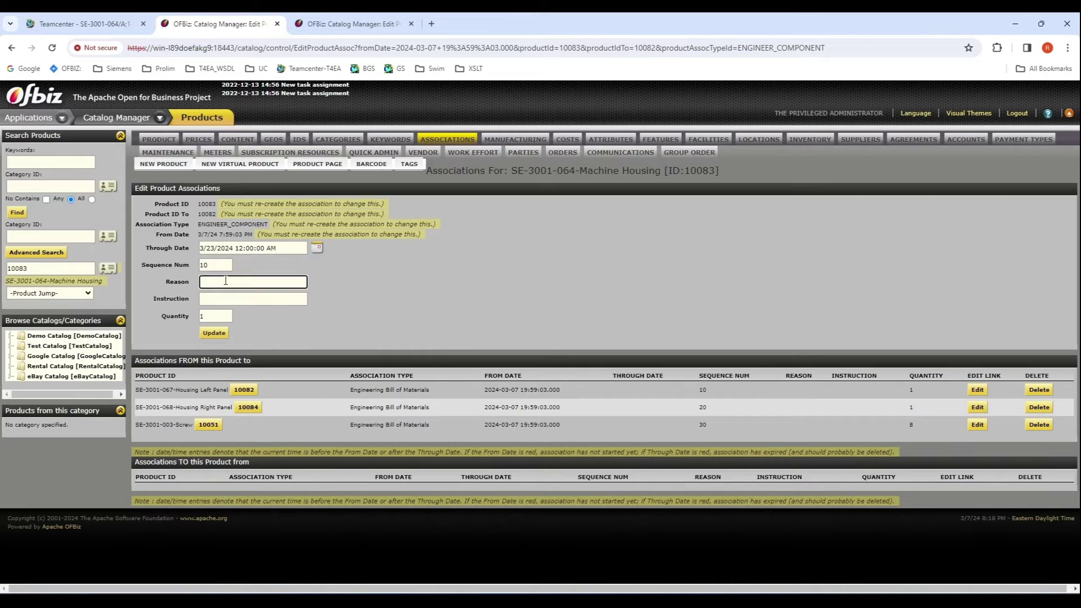
{"action": "type", "text": "Need this part for Drill Housing."}
{"action": "key", "text": "alt+Tab"}
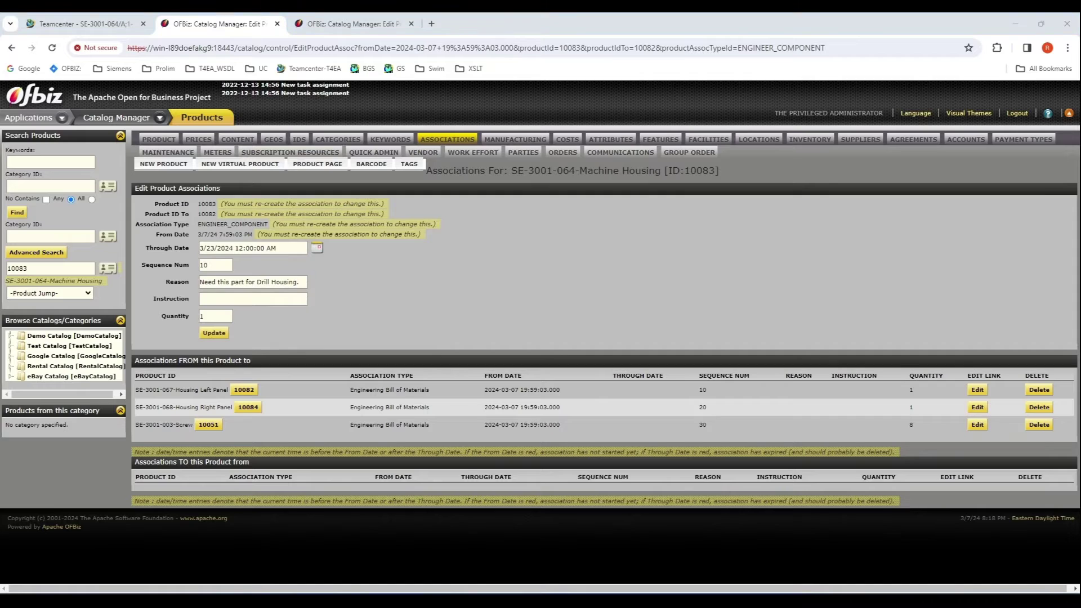
{"action": "left_click", "coordinate": [259, 297]}
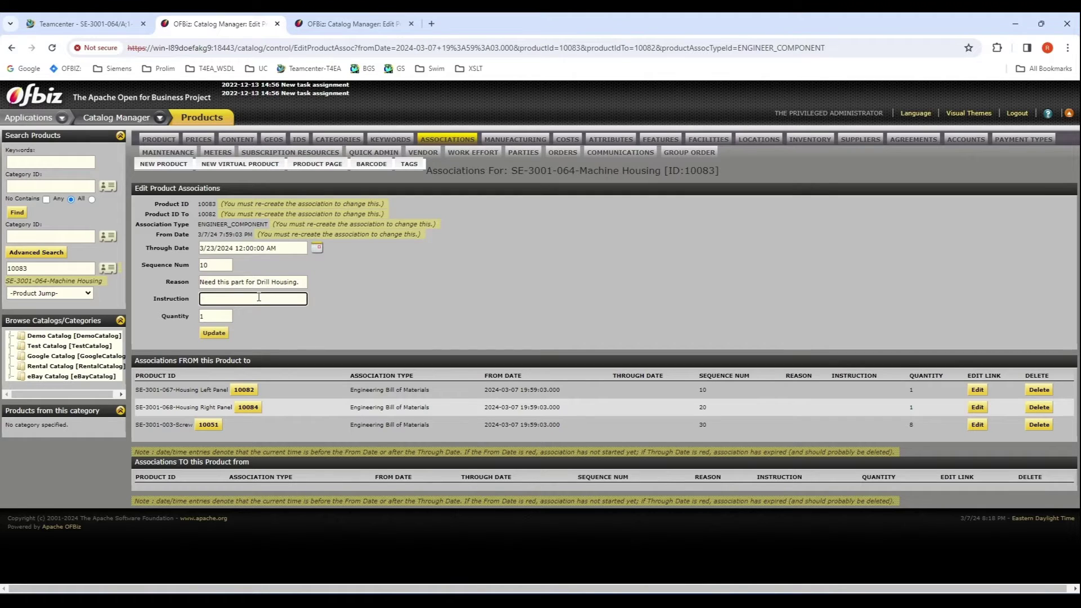
{"action": "type", "text": "Plastic Housing."}
{"action": "left_click", "coordinate": [217, 335]}
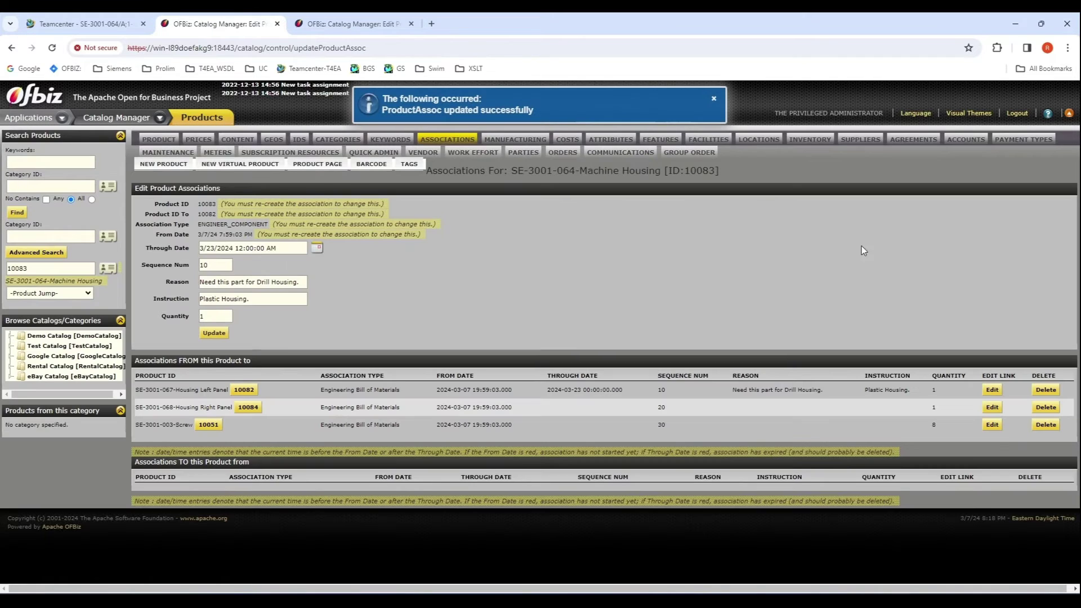
Step: Set the Screw association's through date to 4/19/2024 12:00:00 AM and save the update
{"action": "left_click", "coordinate": [993, 425]}
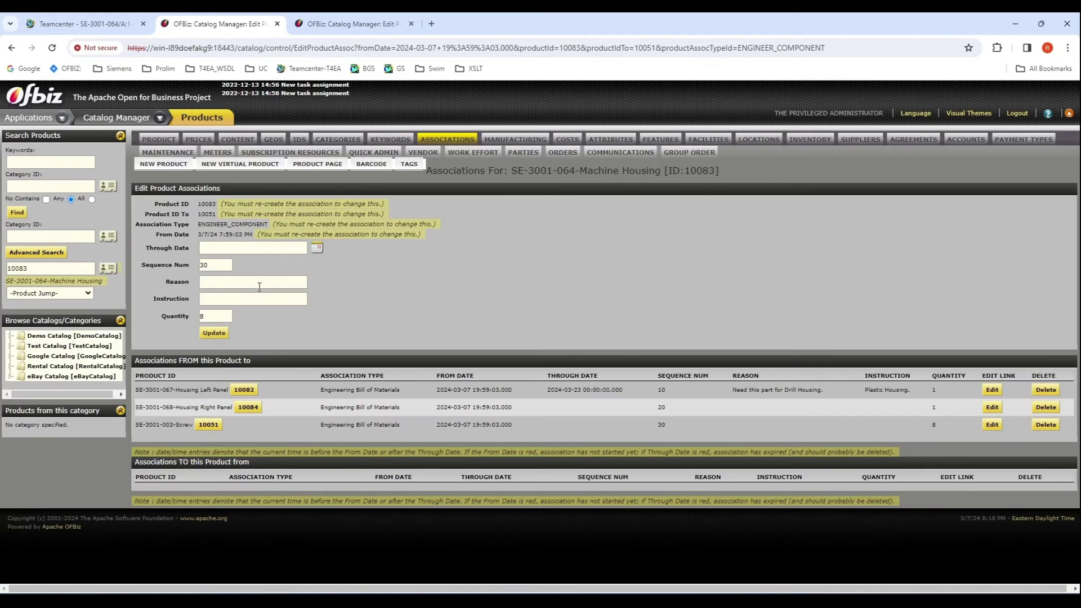
{"action": "left_click", "coordinate": [318, 249]}
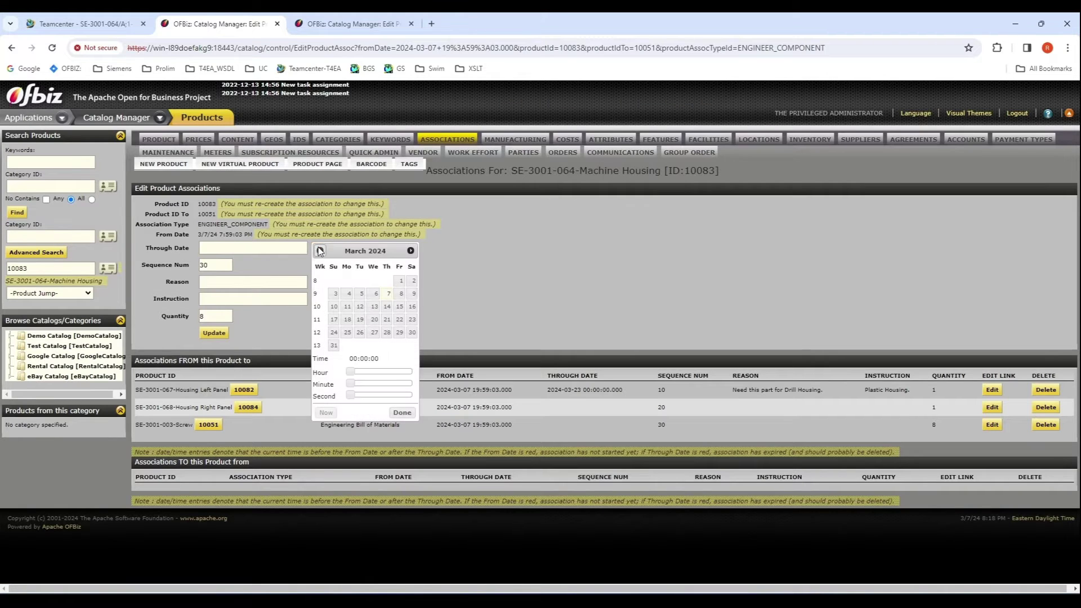
{"action": "left_click", "coordinate": [411, 250]}
{"action": "left_click", "coordinate": [400, 306]}
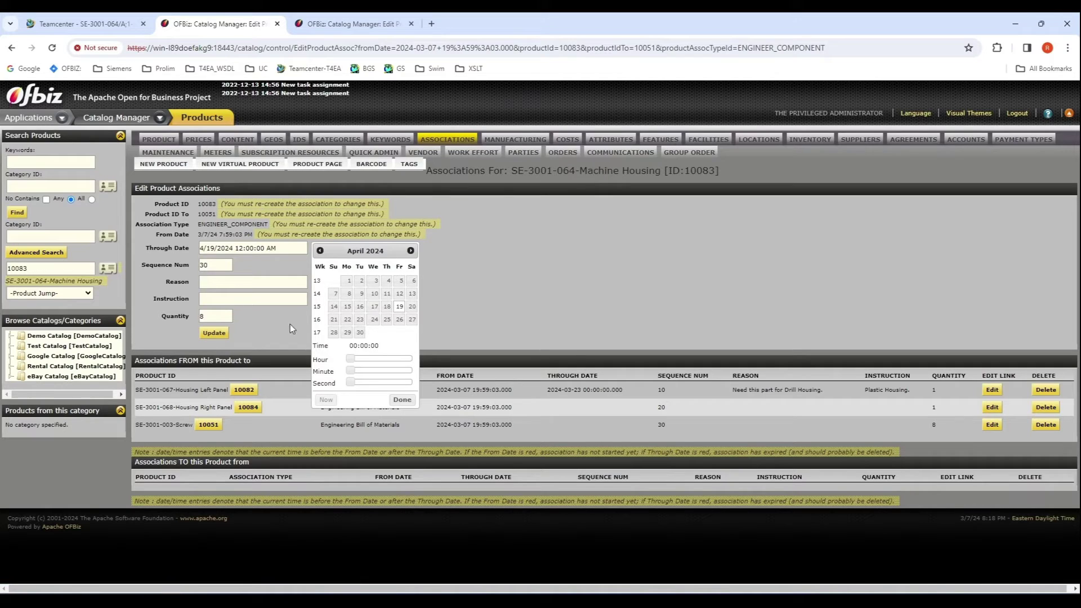
{"action": "left_click", "coordinate": [214, 333]}
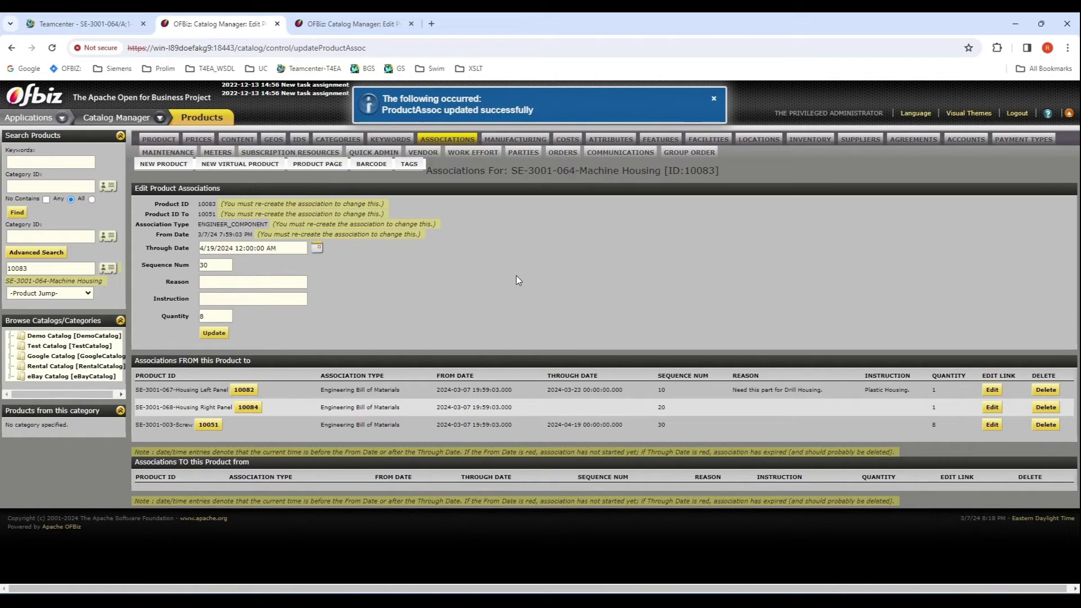
Step: Switch to Teamcenter and review the Machine Housing's Ofbiz product association data and overview properties
{"action": "left_click", "coordinate": [99, 26]}
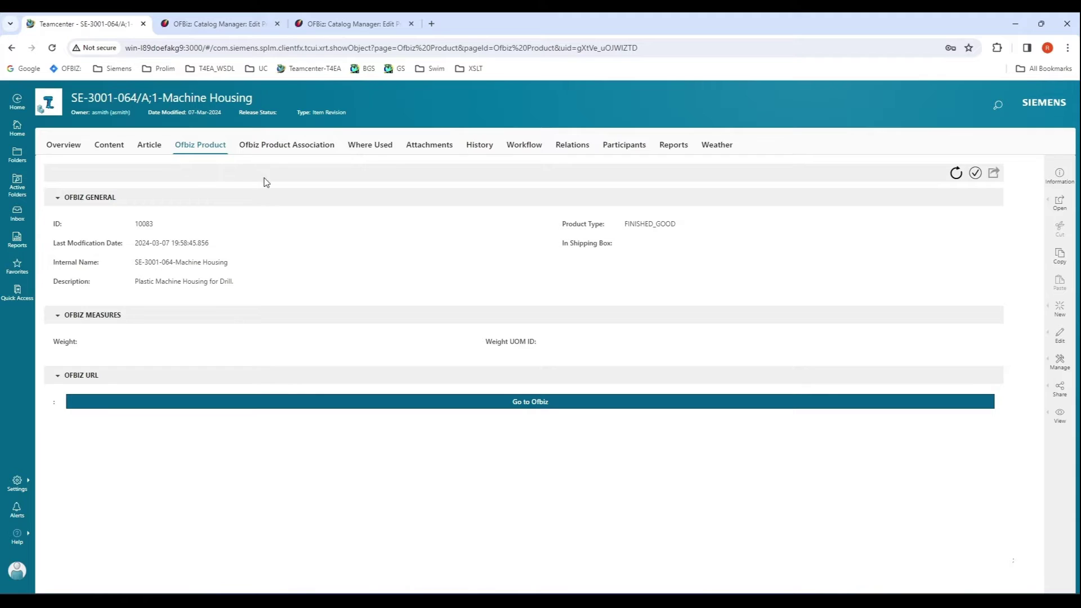
{"action": "left_click", "coordinate": [278, 147]}
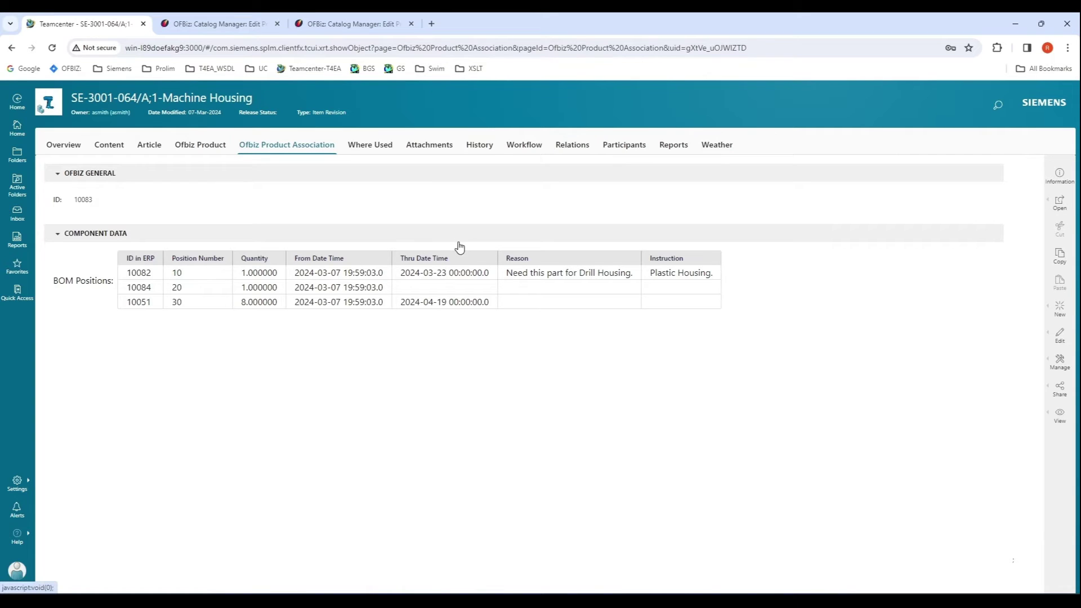
{"action": "left_click", "coordinate": [75, 148]}
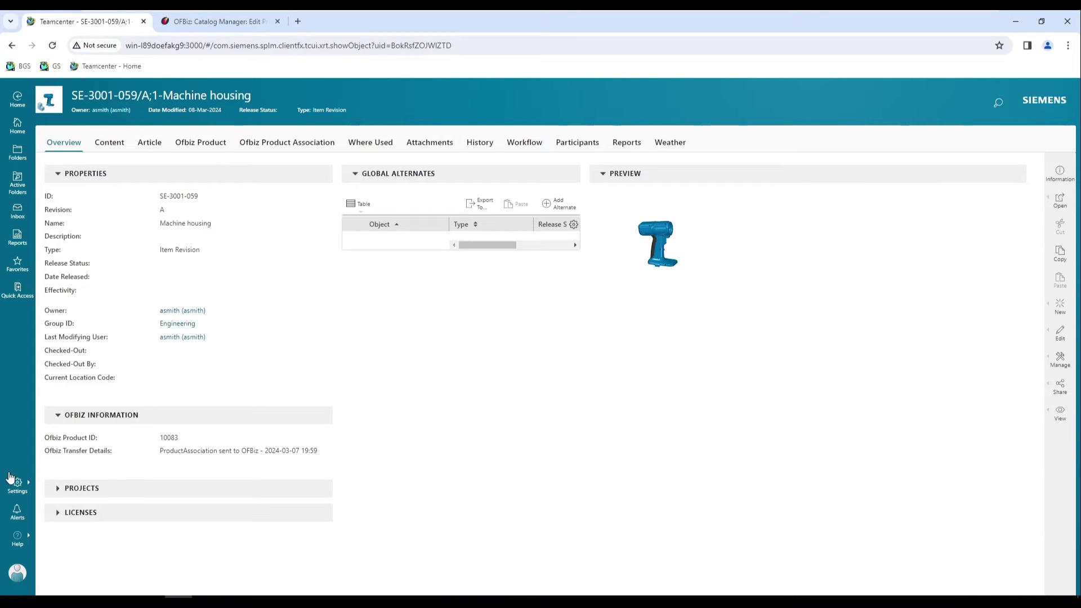
Step: From the Teamcenter home page, run the AW_T4EA_Product advanced search for product ID *526
{"action": "left_click", "coordinate": [16, 130]}
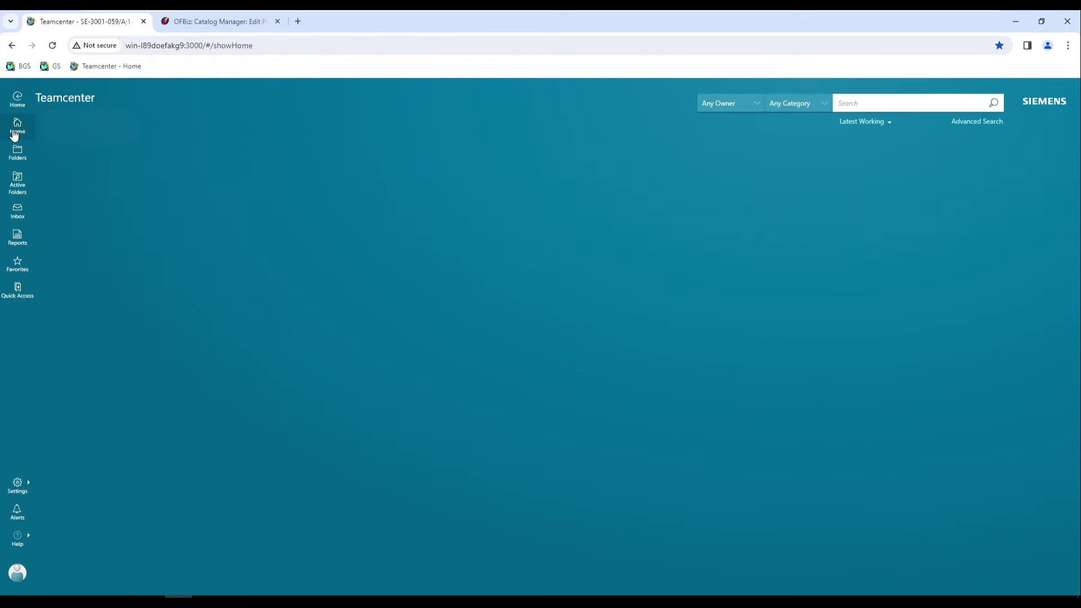
{"action": "left_click", "coordinate": [962, 123]}
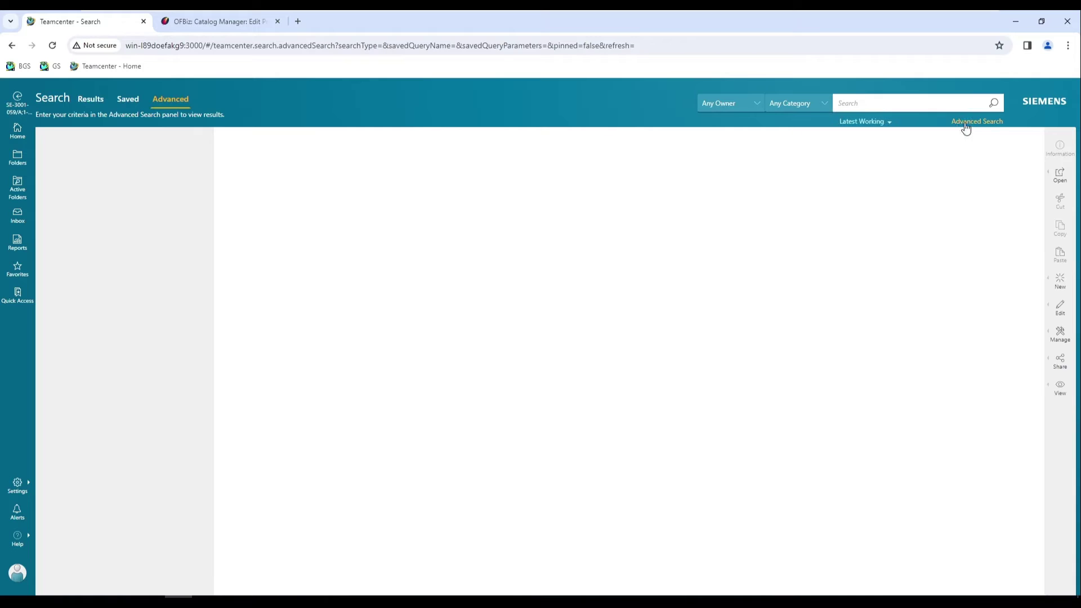
{"action": "left_click", "coordinate": [99, 177]}
{"action": "left_click", "coordinate": [134, 195]}
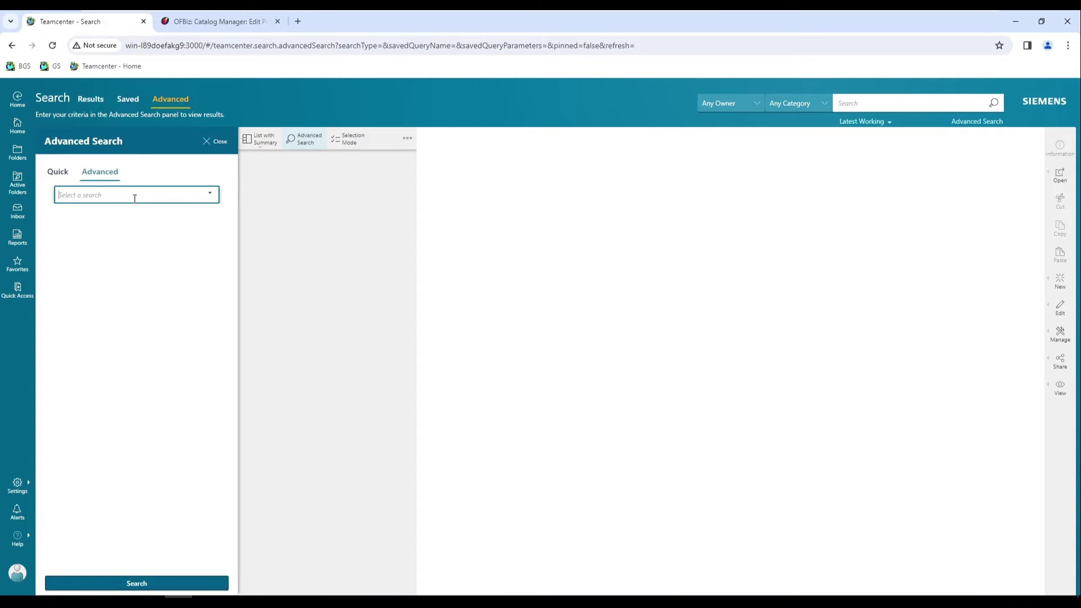
{"action": "left_click", "coordinate": [121, 336]}
{"action": "left_click", "coordinate": [103, 269]}
{"action": "type", "text": "*526"}
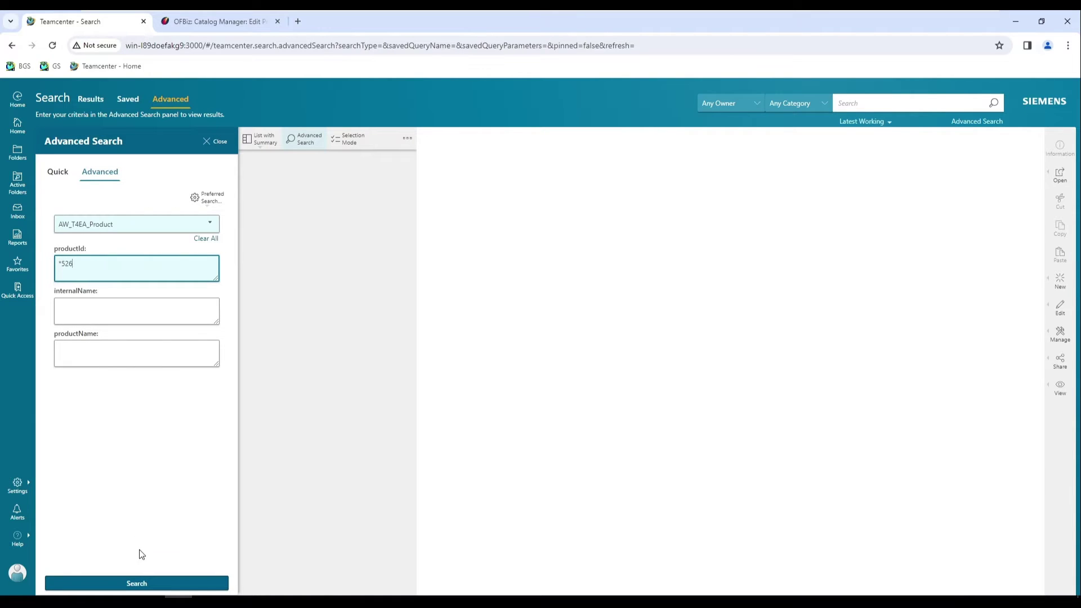
{"action": "left_click", "coordinate": [144, 586]}
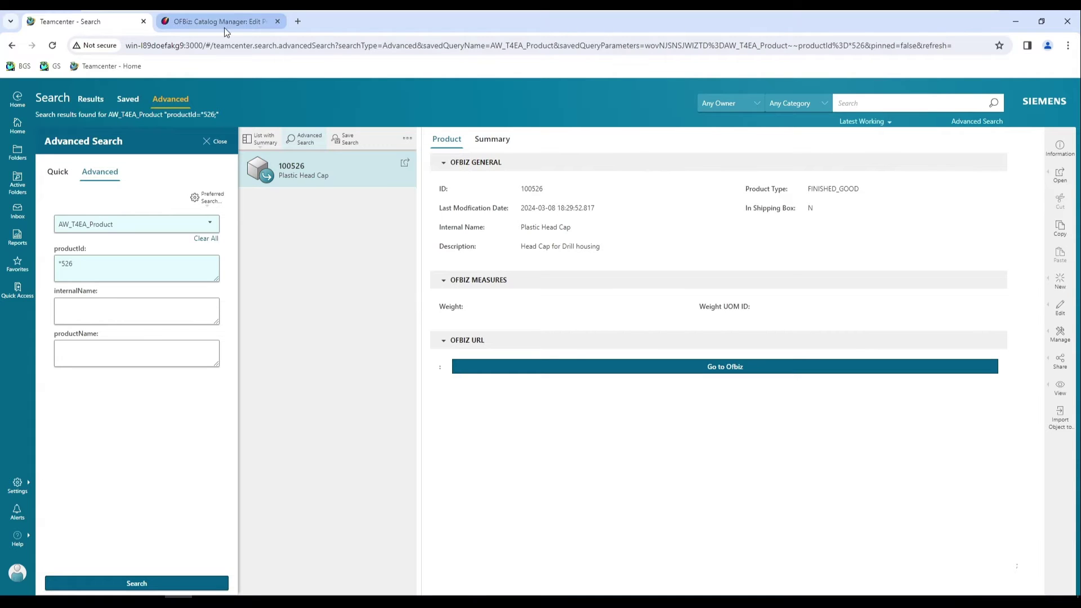
Step: Check Teamcenter for an existing Plastic Head Cap item, and import the Plastic Head Cap product from the advanced search results
{"action": "left_click", "coordinate": [881, 105]}
{"action": "left_click", "coordinate": [882, 141]}
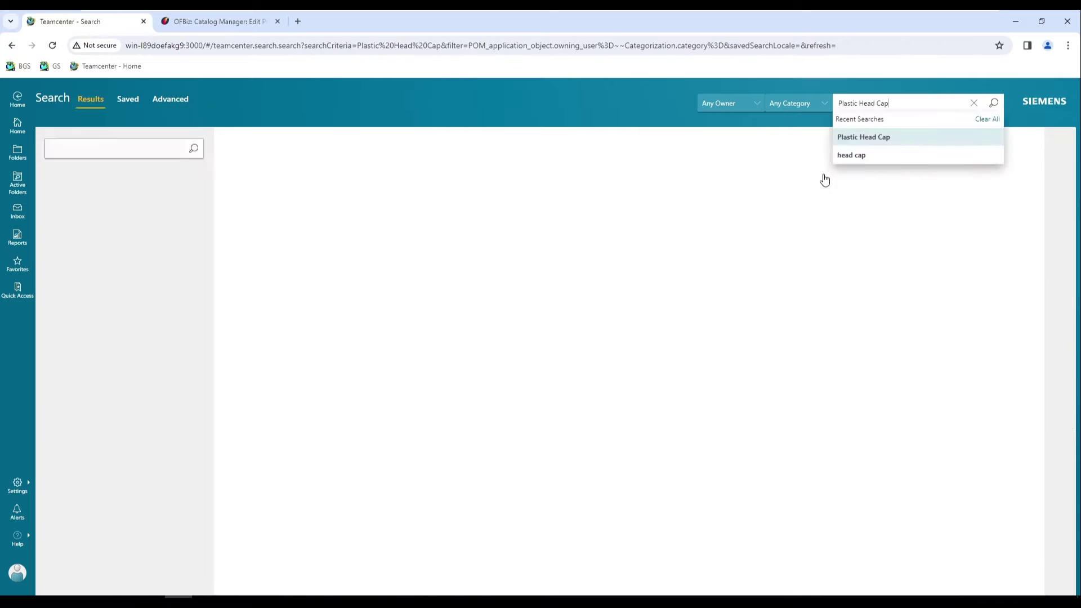
{"action": "left_click", "coordinate": [171, 100]}
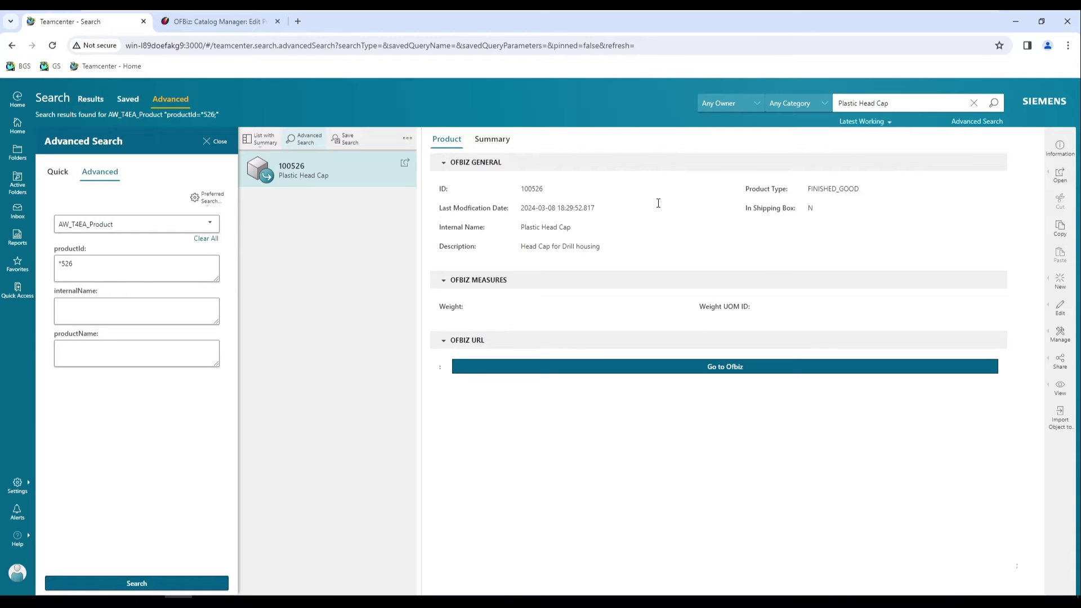
{"action": "left_click", "coordinate": [1057, 428]}
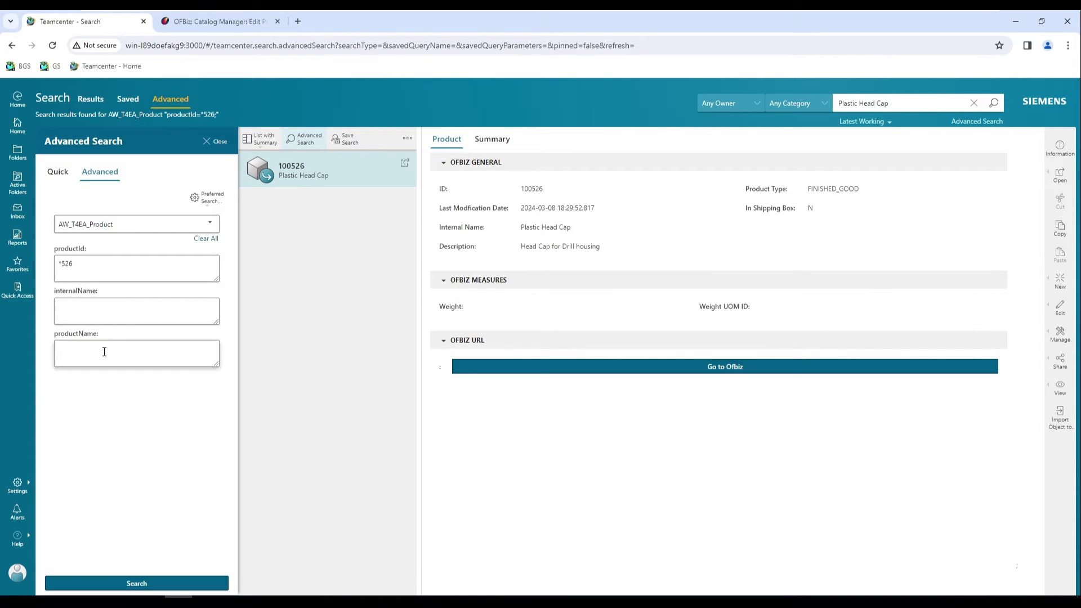
Step: Run the AW_T4EA_Product search for product ID 100 and browse the list of OFBiz products
{"action": "left_click_drag", "start_coordinate": [77, 265], "coordinate": [47, 265]}
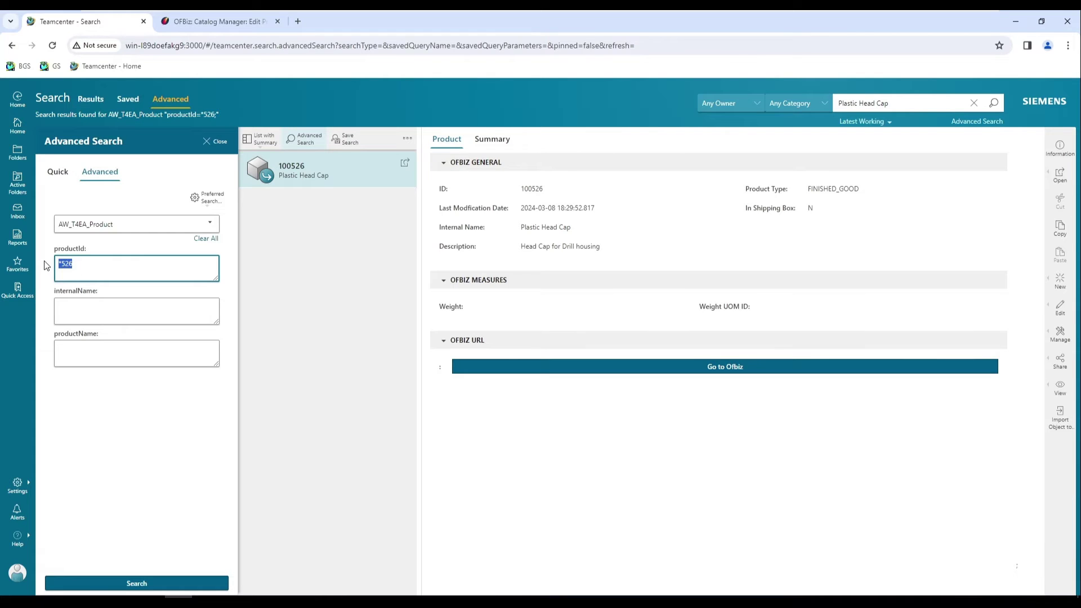
{"action": "type", "text": "100"}
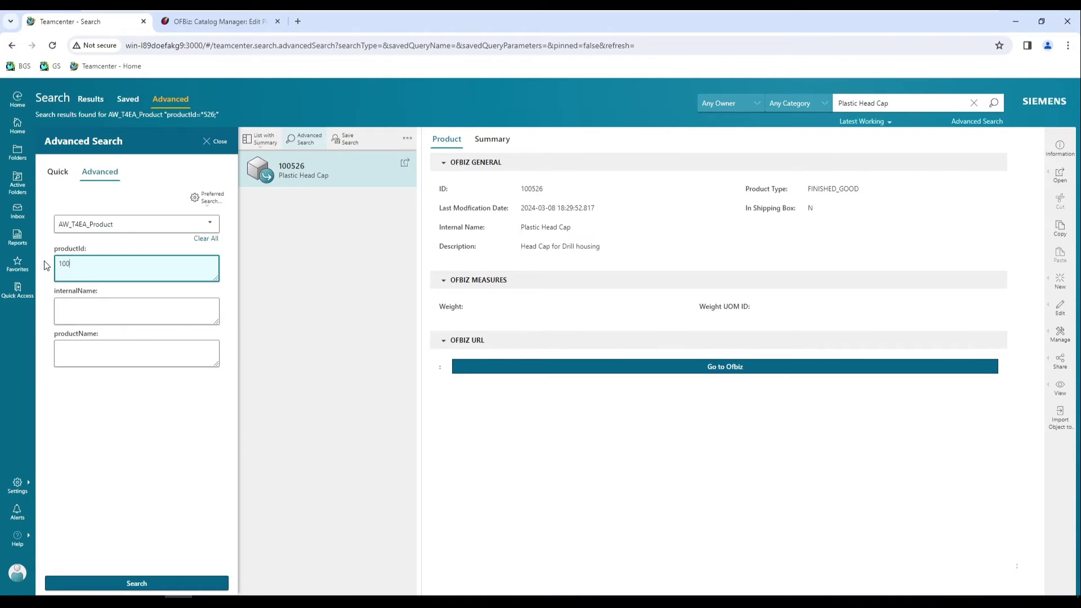
{"action": "left_click", "coordinate": [168, 585]}
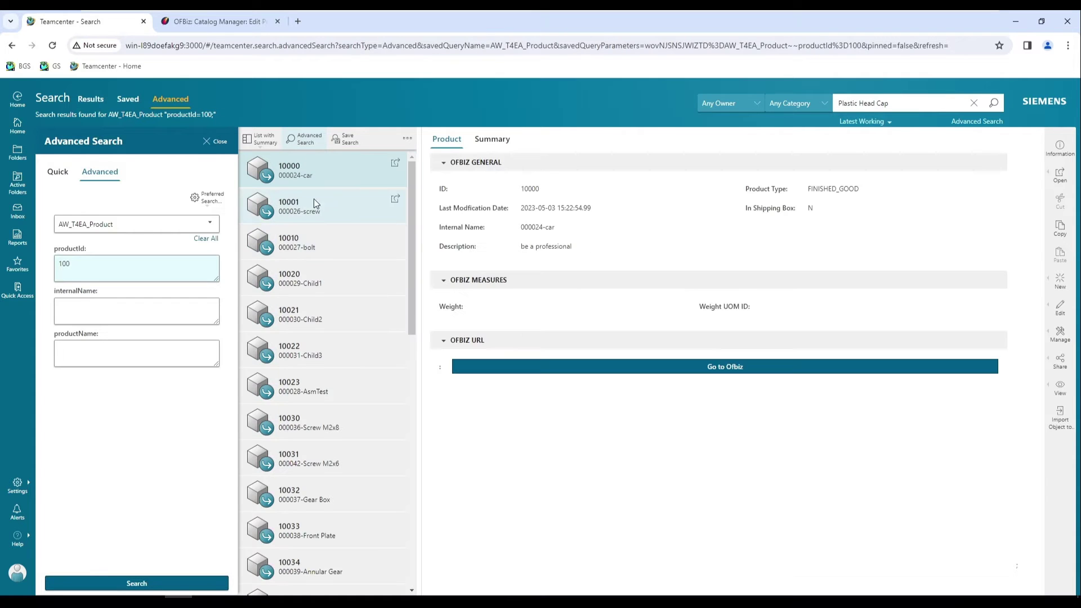
{"action": "left_click_drag", "start_coordinate": [410, 315], "coordinate": [404, 566]}
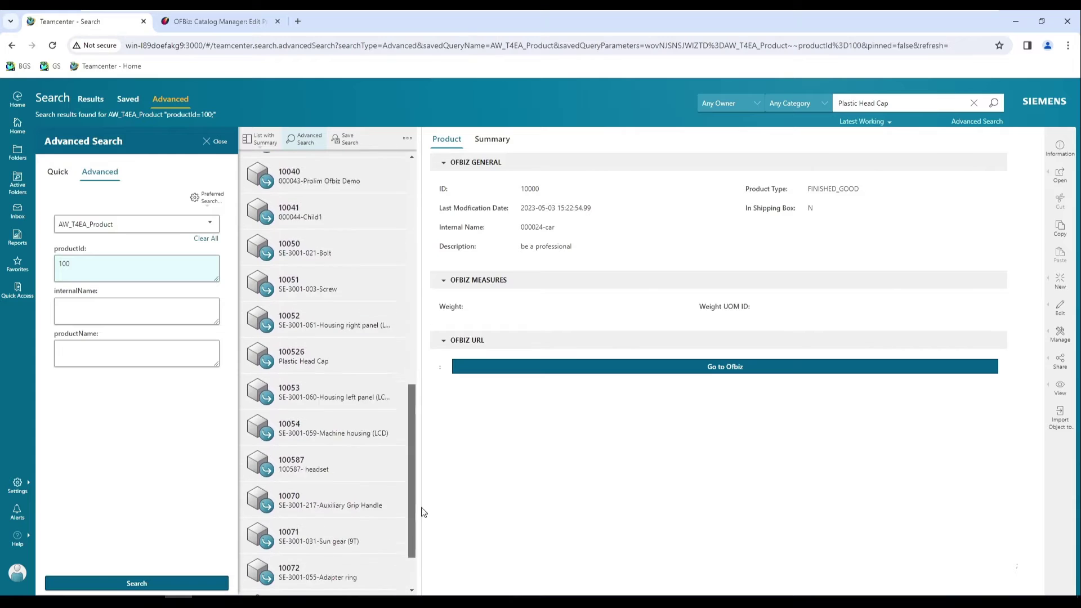
{"action": "left_click_drag", "start_coordinate": [410, 507], "coordinate": [410, 185]}
Step: Rerun the AW_T4EA_Product search with product ID *526
{"action": "left_click_drag", "start_coordinate": [88, 269], "coordinate": [57, 264]}
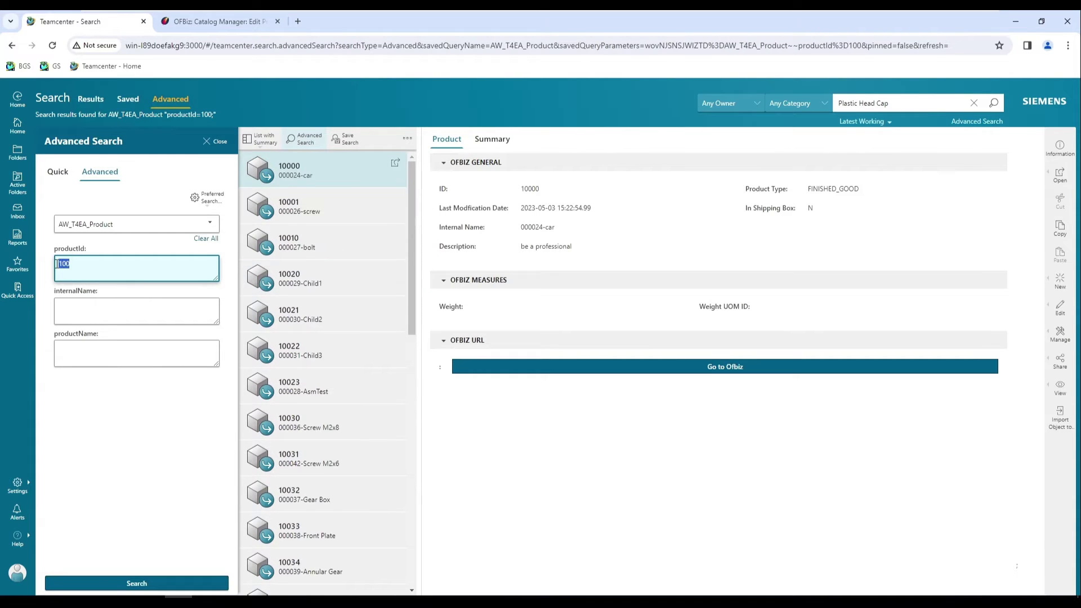
{"action": "type", "text": "*526"}
{"action": "left_click", "coordinate": [162, 584]}
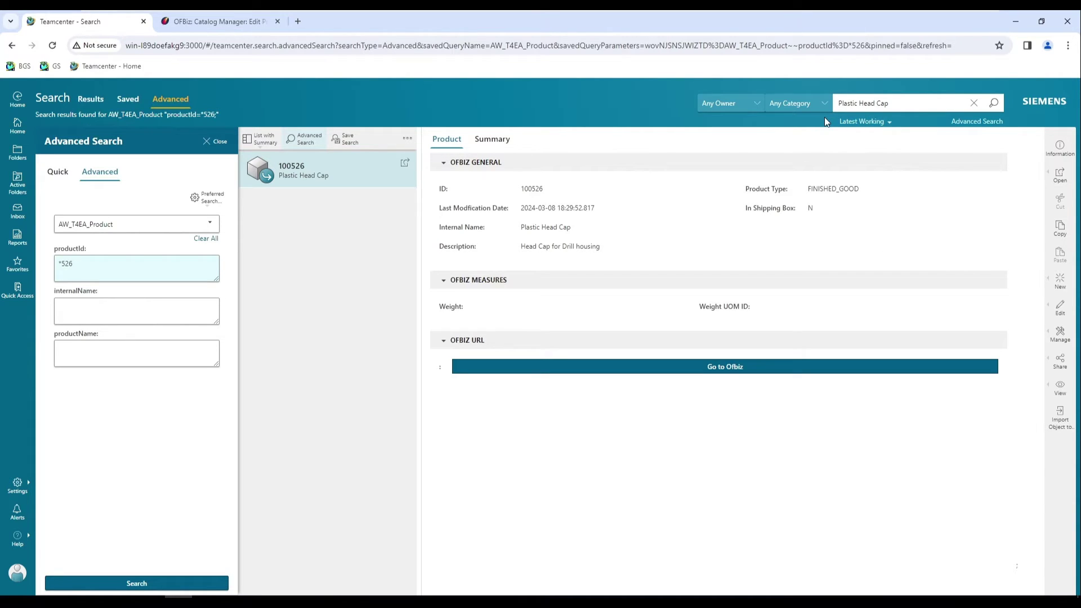
Step: Search Teamcenter for Plastic Head Cap, open the item revision, and review its Ofbiz product data and overview
{"action": "left_click", "coordinate": [994, 104]}
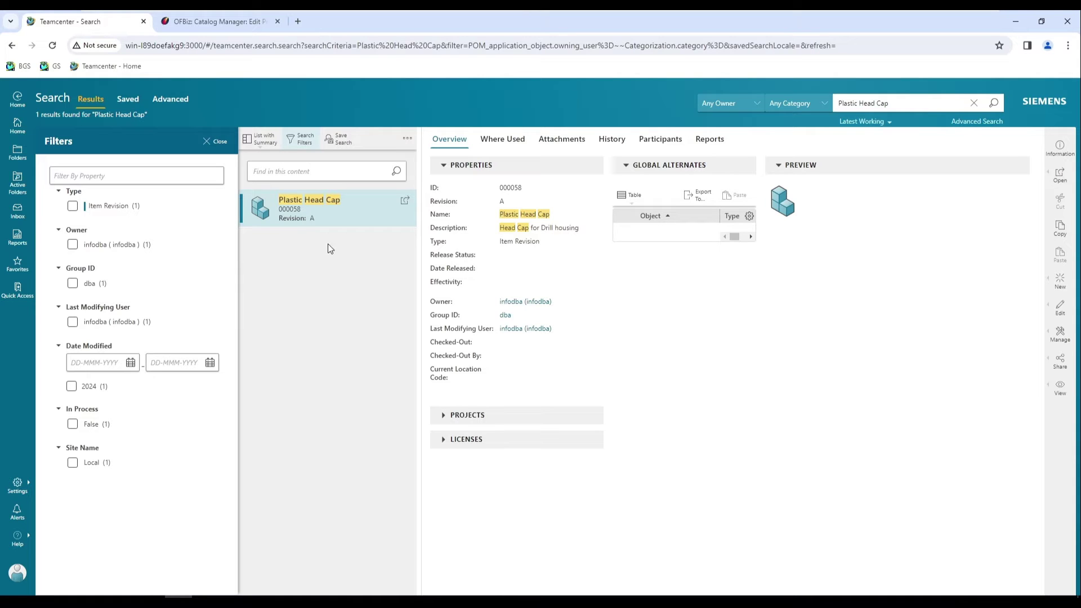
{"action": "left_click", "coordinate": [404, 199]}
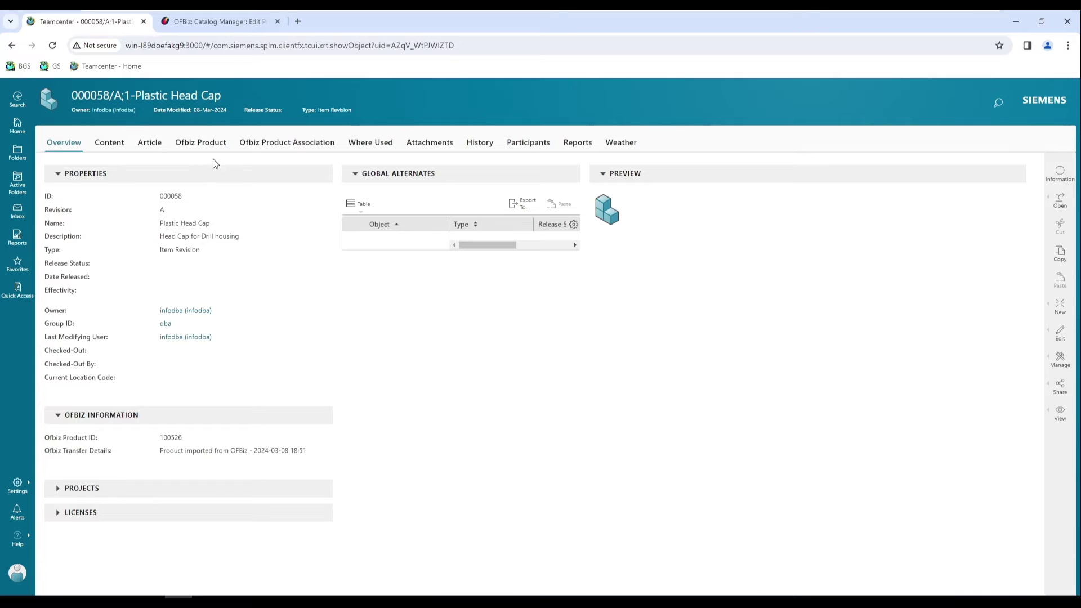
{"action": "left_click", "coordinate": [209, 144]}
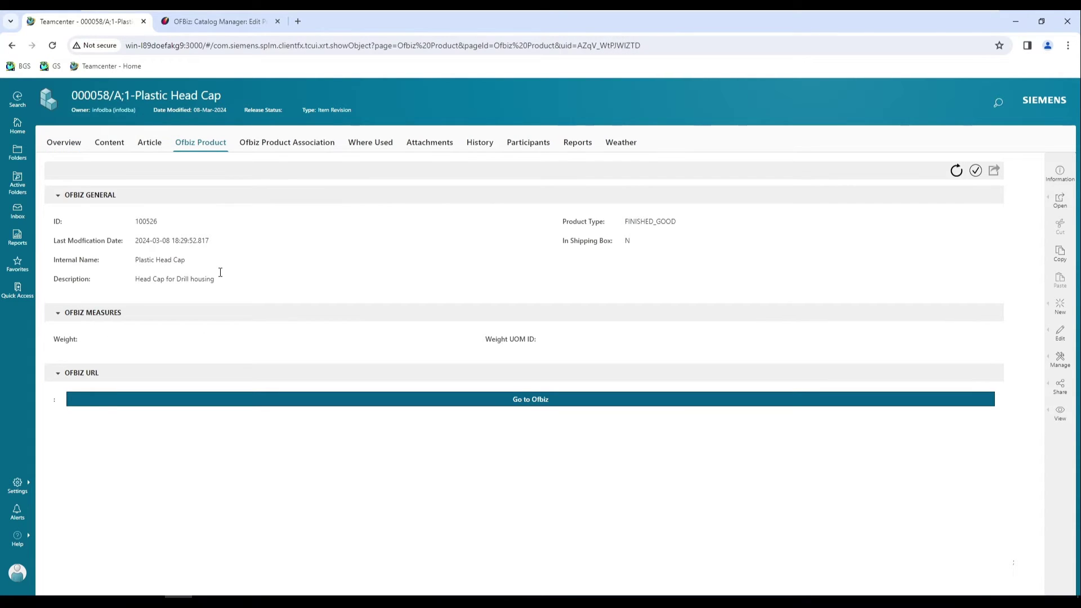
{"action": "left_click", "coordinate": [69, 149]}
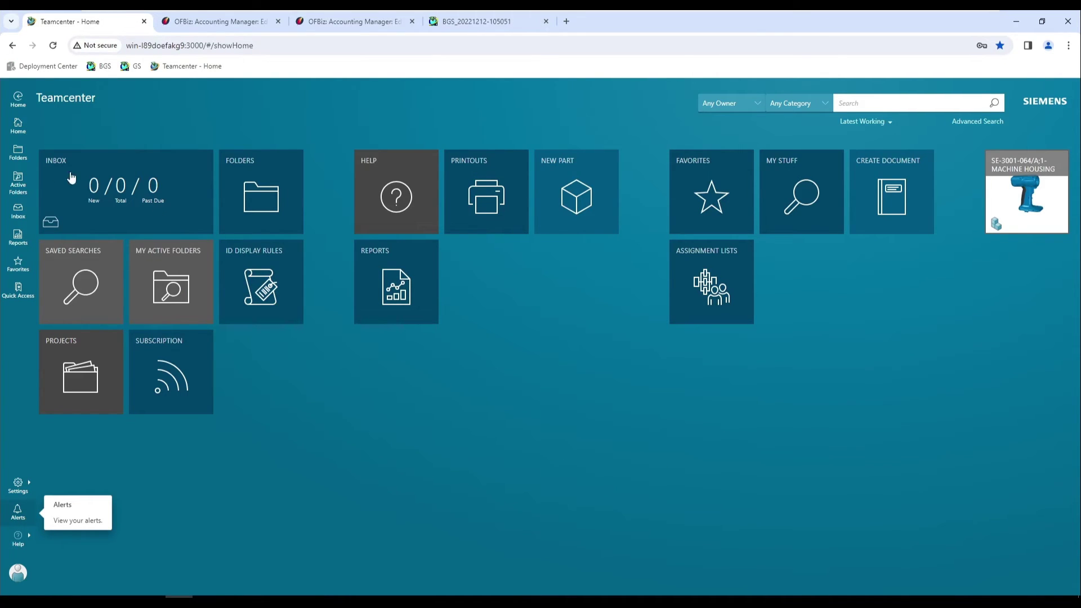
Step: Create a Fixed Asset named Coupling in the T4EA Demo folder under Home
{"action": "left_click", "coordinate": [17, 162]}
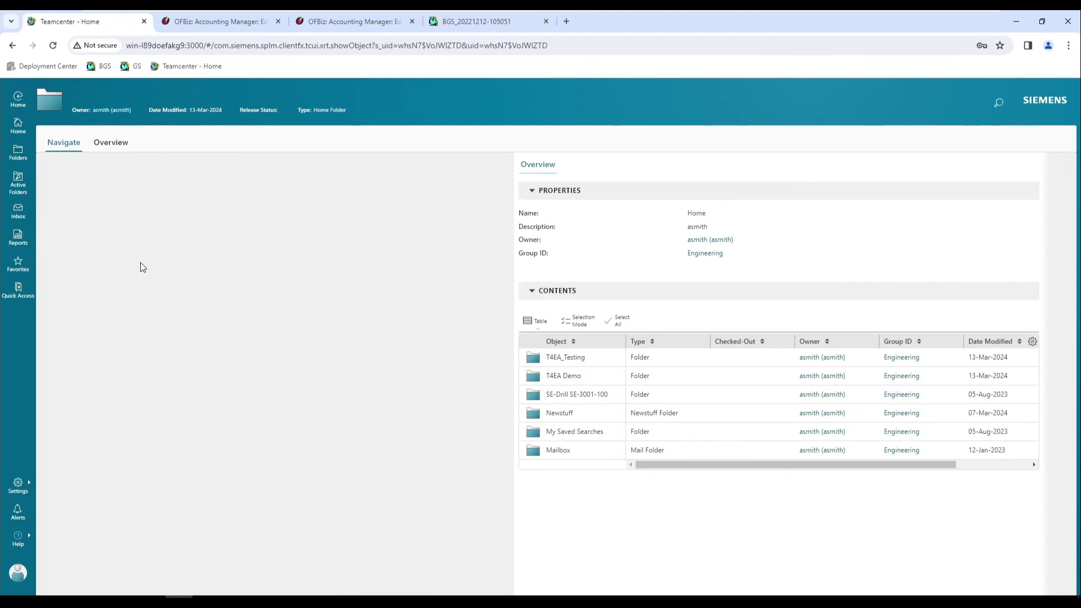
{"action": "left_click", "coordinate": [166, 239]}
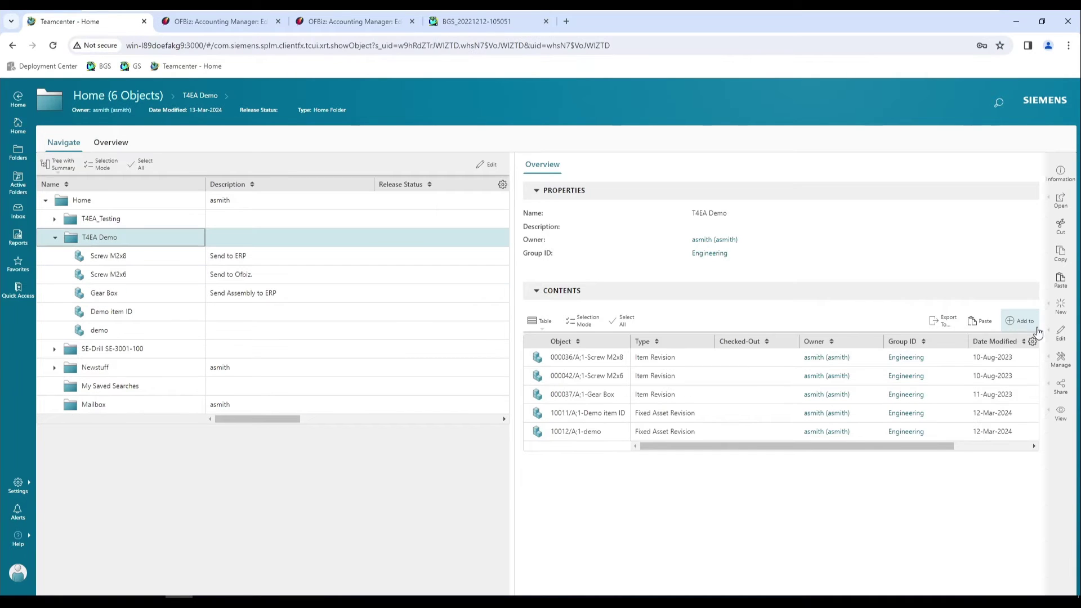
{"action": "left_click", "coordinate": [1061, 305]}
{"action": "left_click", "coordinate": [1001, 311]}
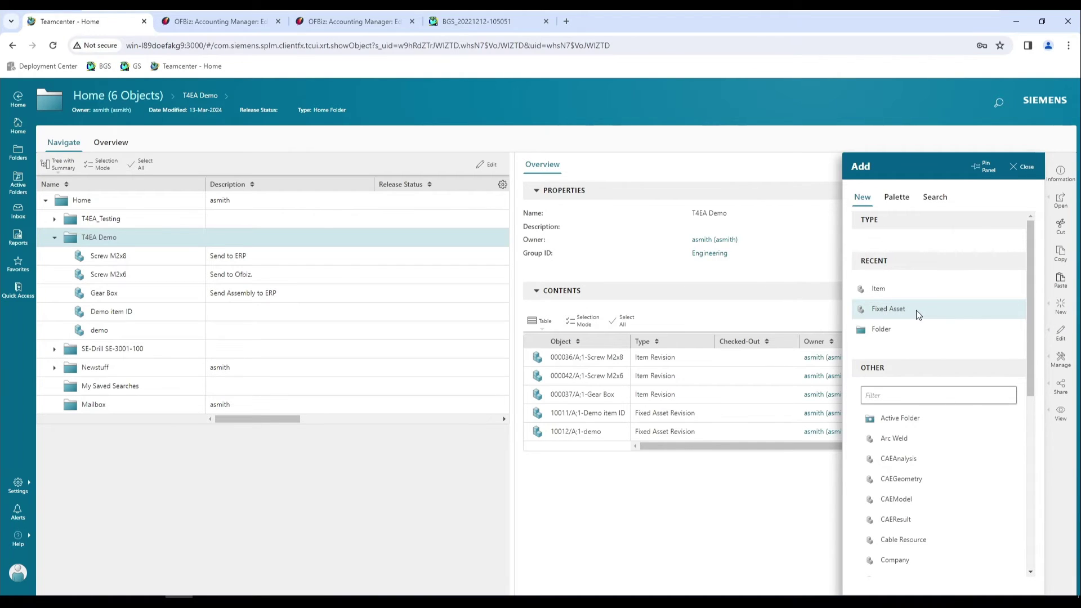
{"action": "left_click", "coordinate": [916, 310]}
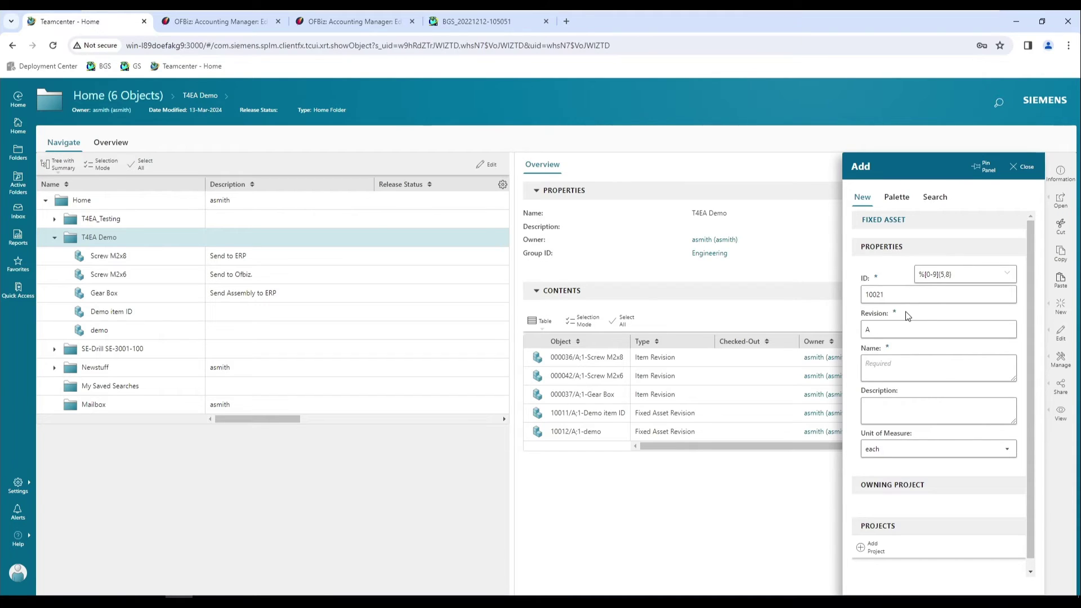
{"action": "left_click", "coordinate": [867, 300]}
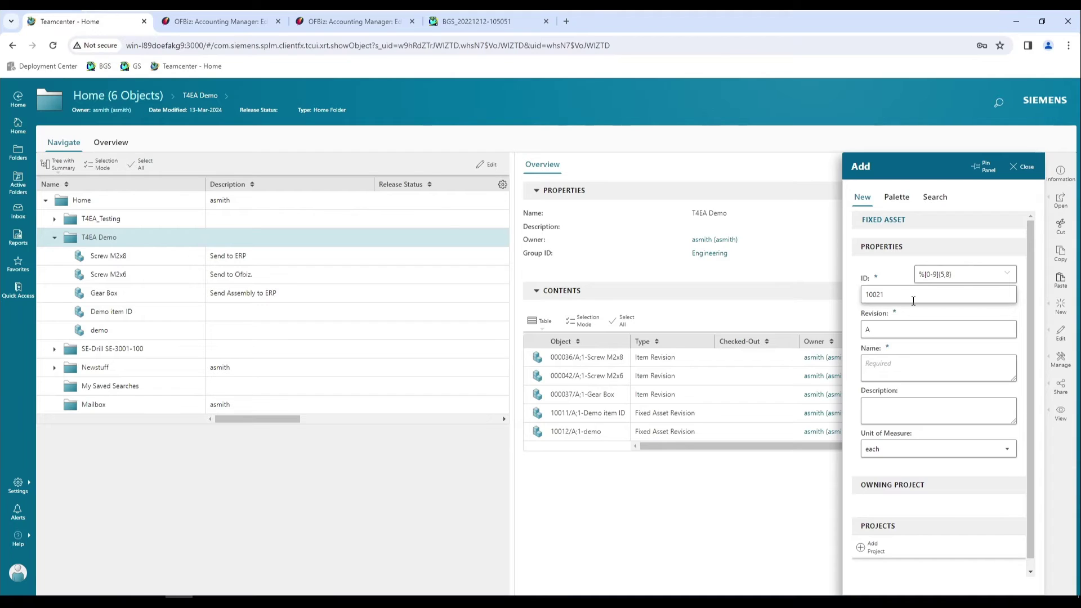
{"action": "left_click", "coordinate": [898, 380]}
{"action": "type", "text": "Coupling"}
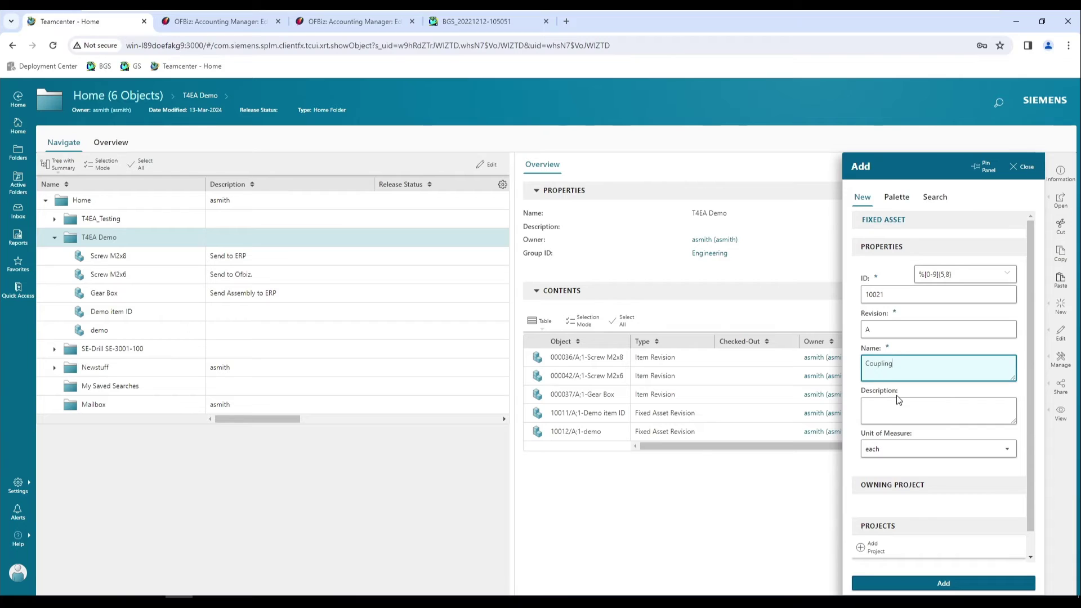
{"action": "left_click", "coordinate": [944, 584]}
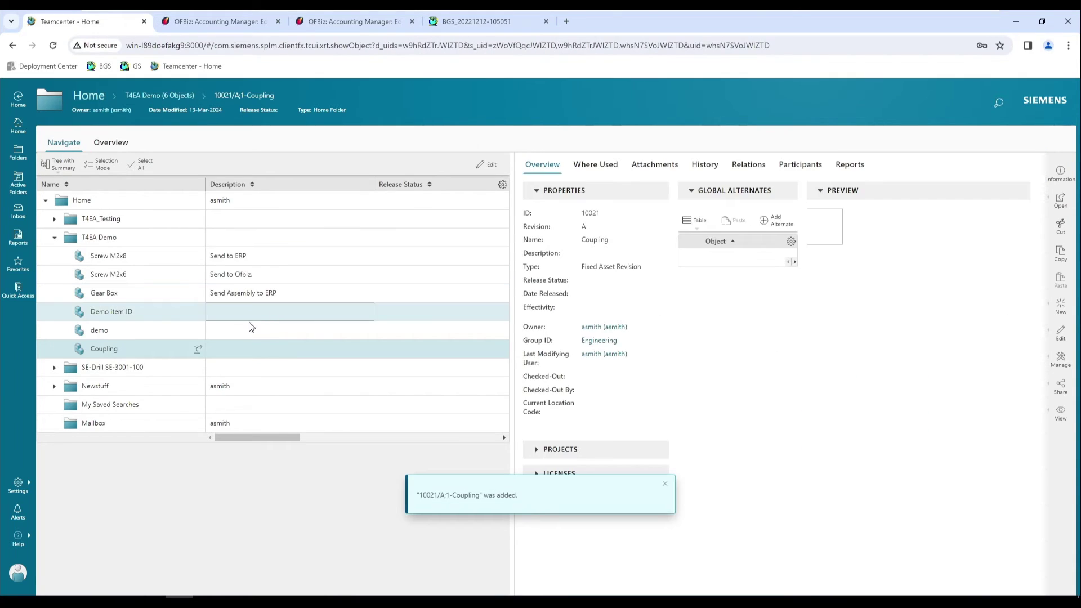
Step: Open the Coupling revision, review its Ofbiz fixed asset data, and check the linked fixed asset record in OFBiz
{"action": "left_click", "coordinate": [203, 349]}
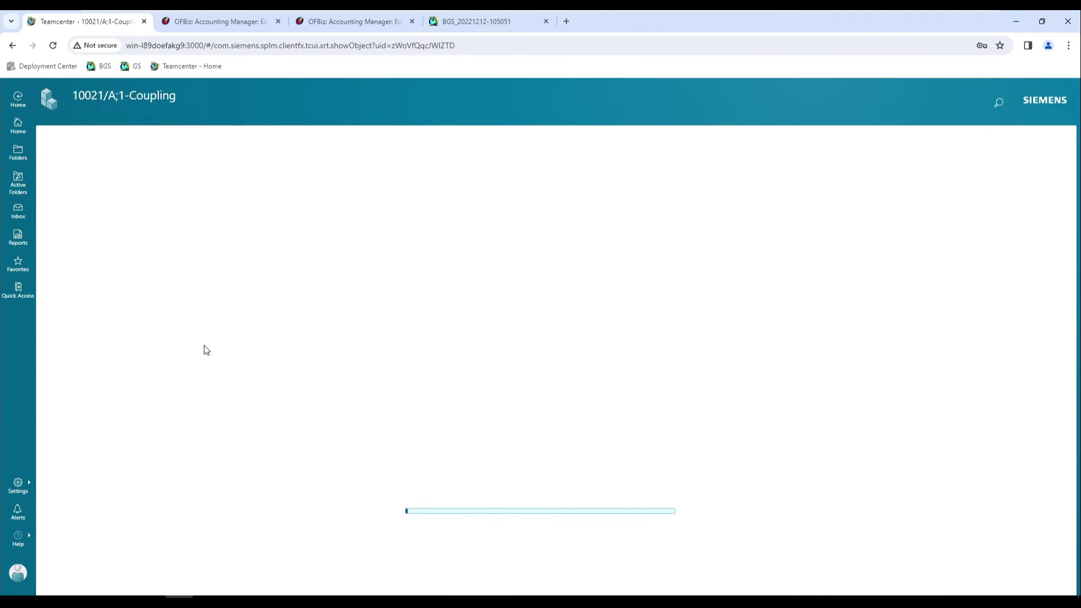
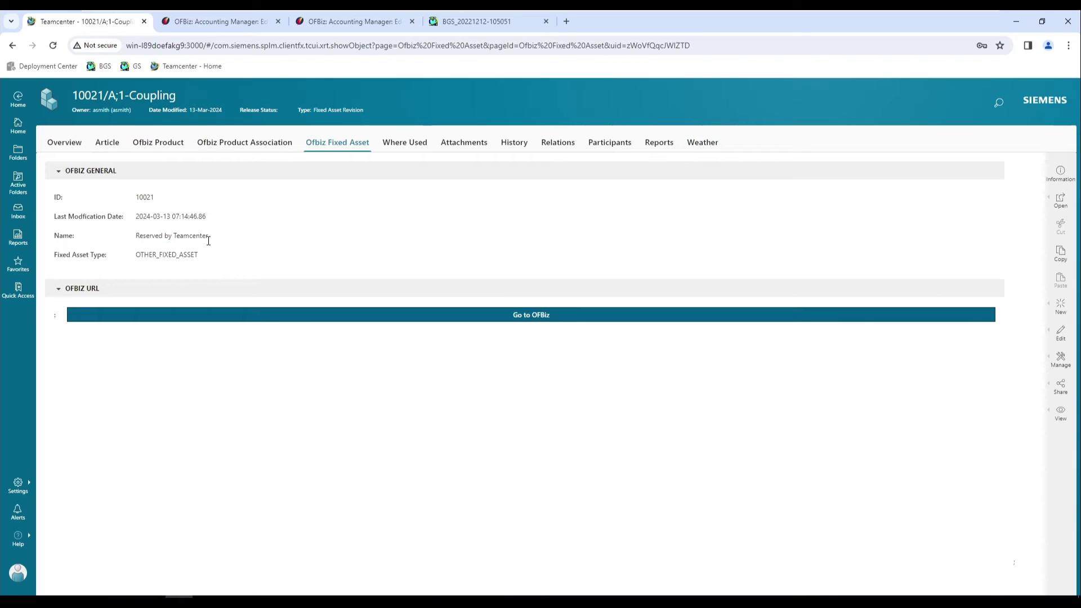
{"action": "left_click", "coordinate": [302, 321]}
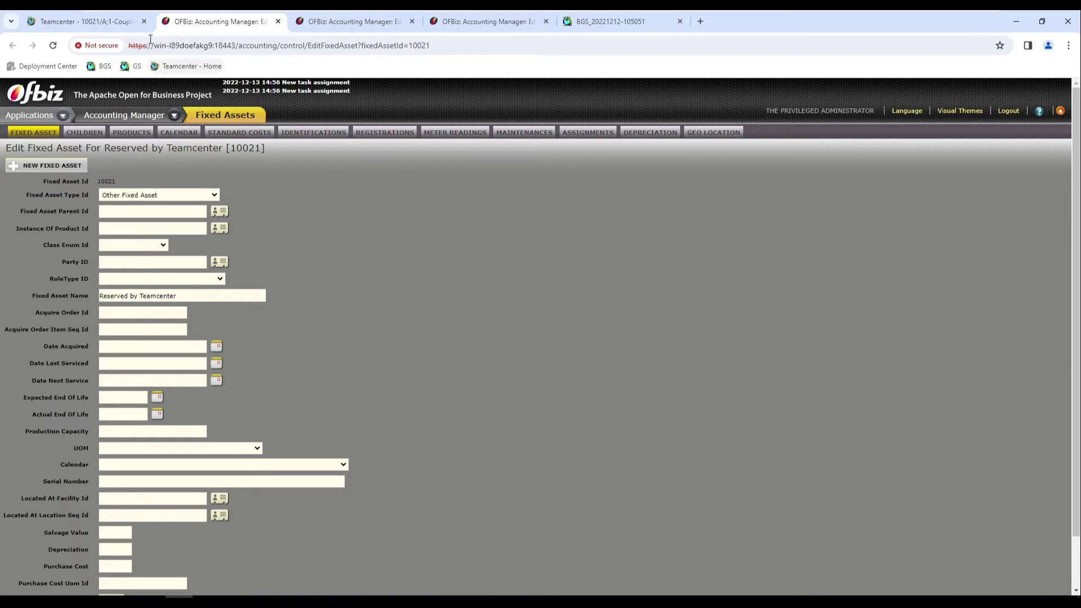
{"action": "left_click", "coordinate": [107, 21]}
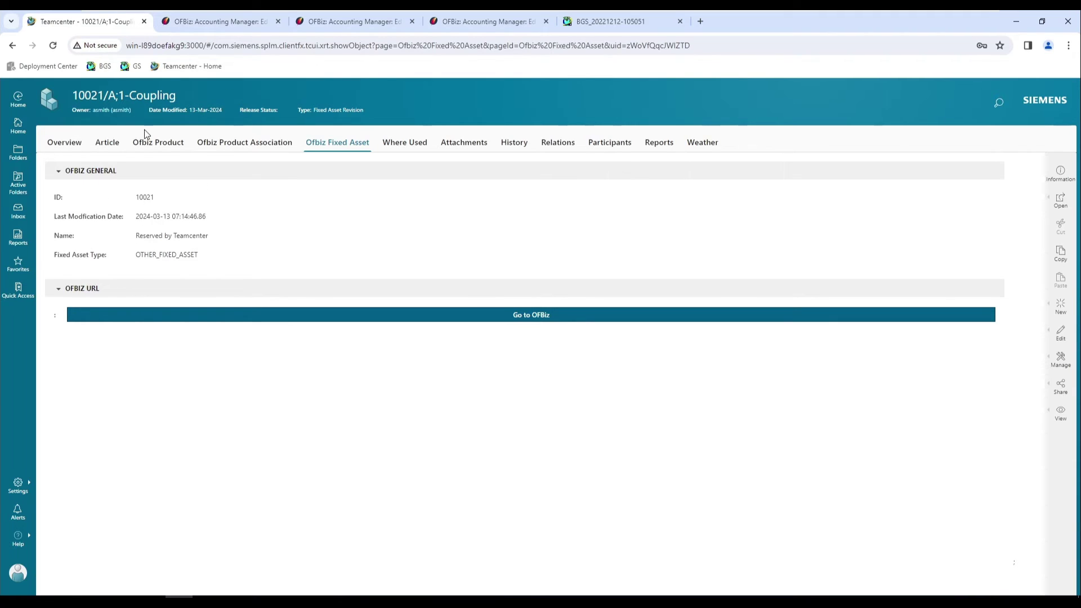
Step: Submit the Coupling revision to the T4EA_FixedAsset_Transfer workflow from its overview
{"action": "left_click", "coordinate": [75, 146]}
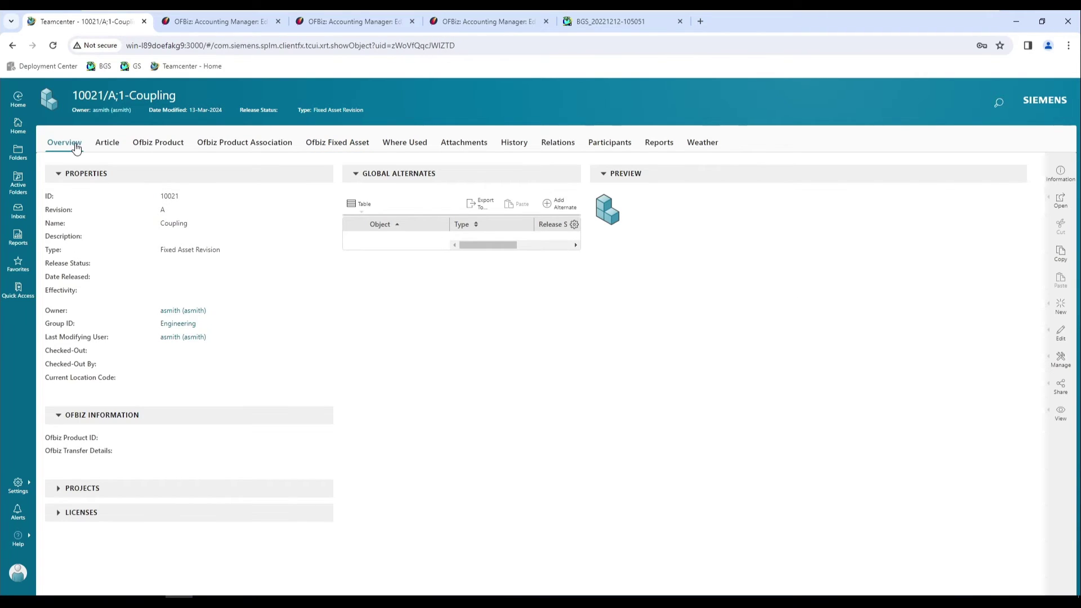
{"action": "left_click", "coordinate": [1063, 361]}
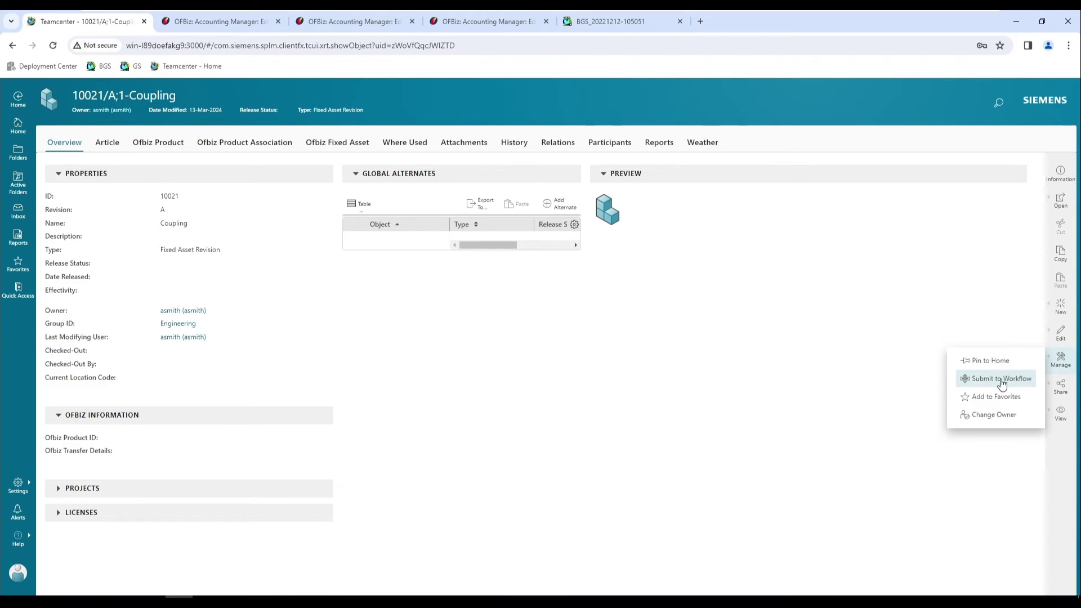
{"action": "left_click", "coordinate": [983, 376]}
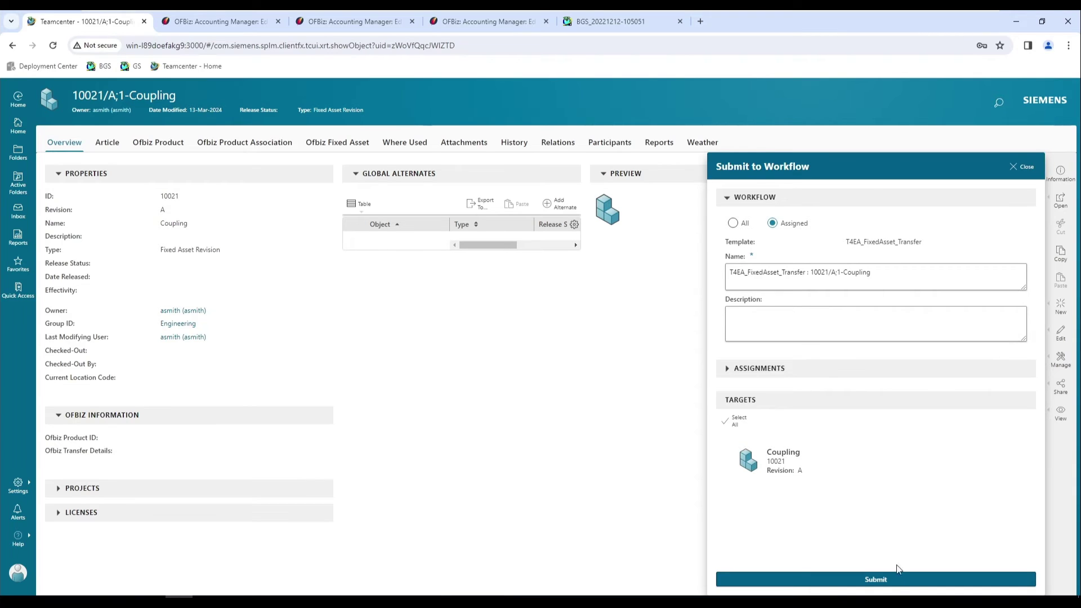
{"action": "left_click", "coordinate": [892, 585]}
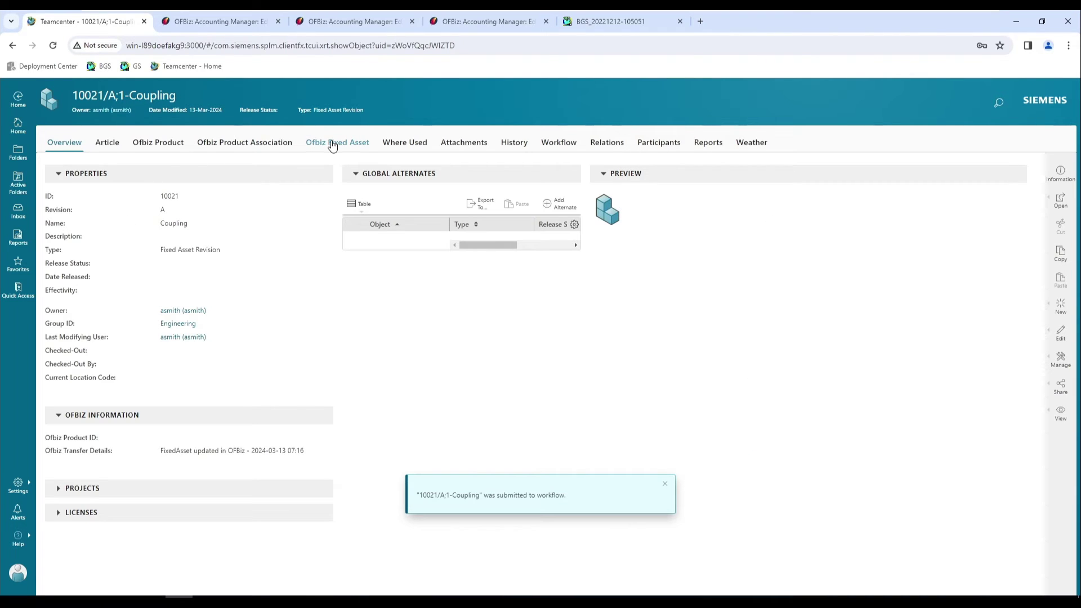
Step: Verify the transferred Coupling data in Teamcenter's Ofbiz fixed asset details and in the linked OFBiz record
{"action": "left_click", "coordinate": [332, 144]}
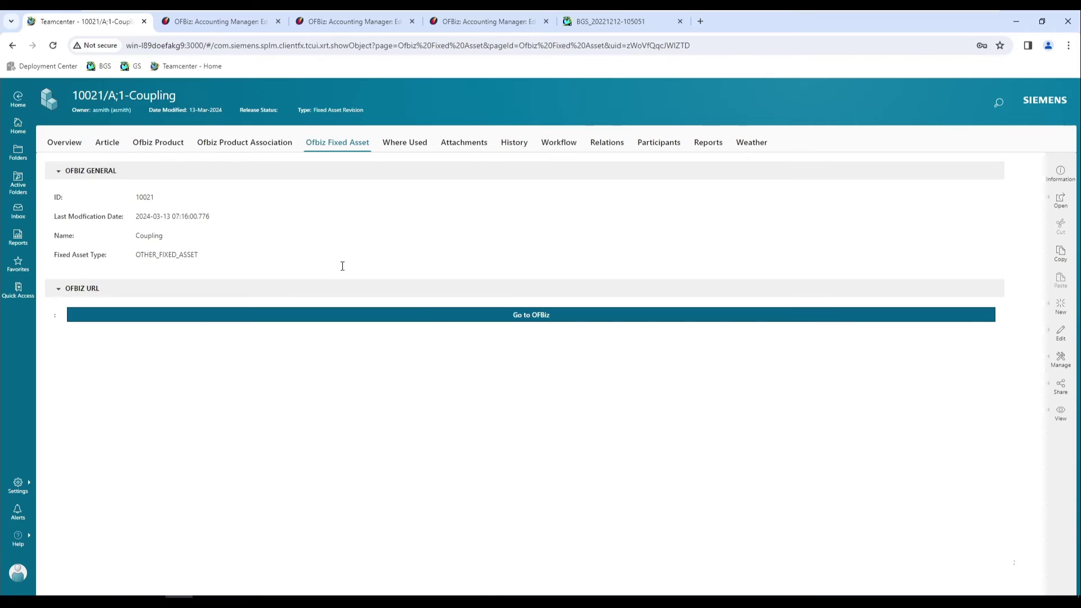
{"action": "left_click", "coordinate": [439, 315]}
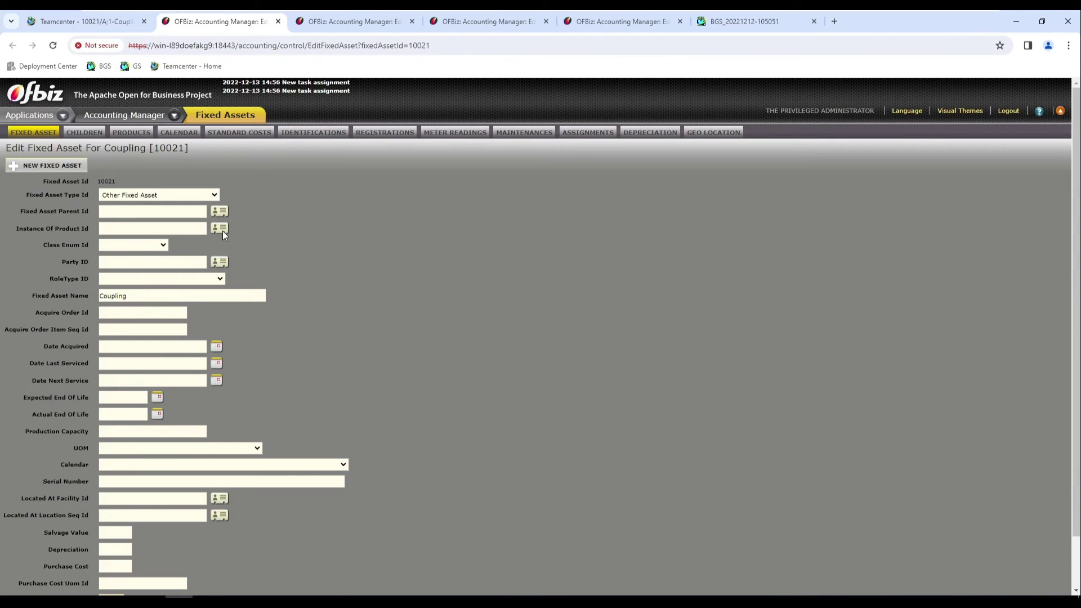
{"action": "left_click", "coordinate": [87, 23]}
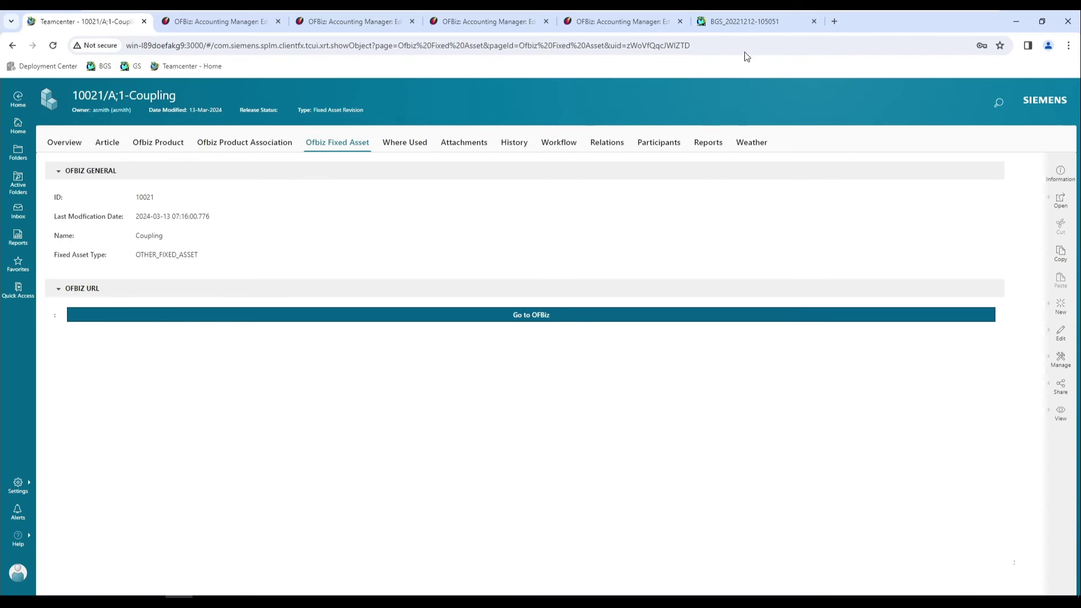
Step: Switch to Teamcenter Gateway (BGS) monitoring and review the service statistics, process list, TCP connections and command history
{"action": "left_click", "coordinate": [748, 26]}
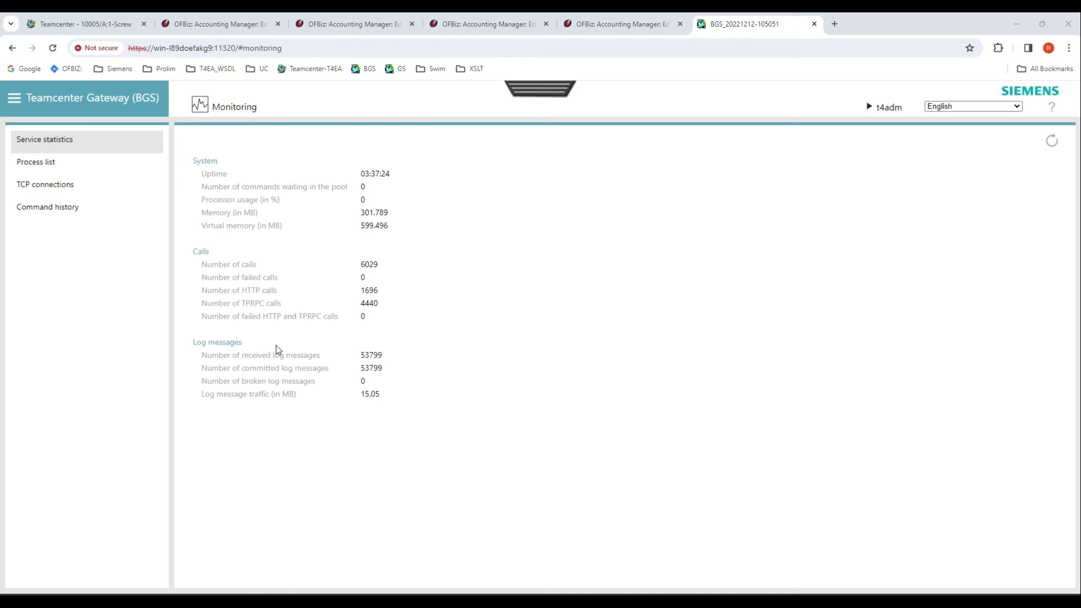
{"action": "left_click", "coordinate": [33, 163]}
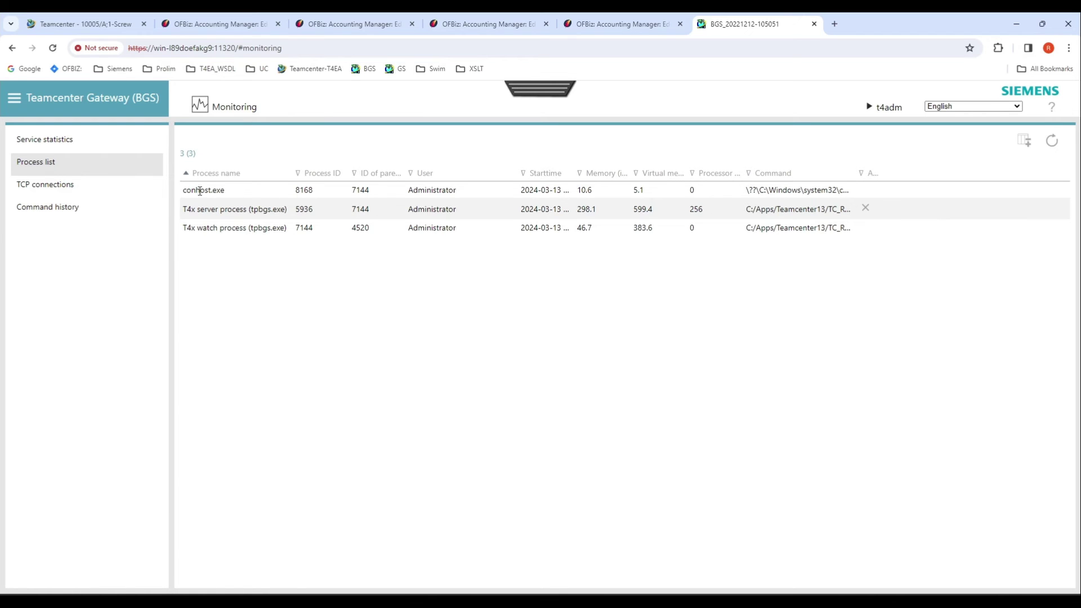
{"action": "left_click", "coordinate": [58, 193]}
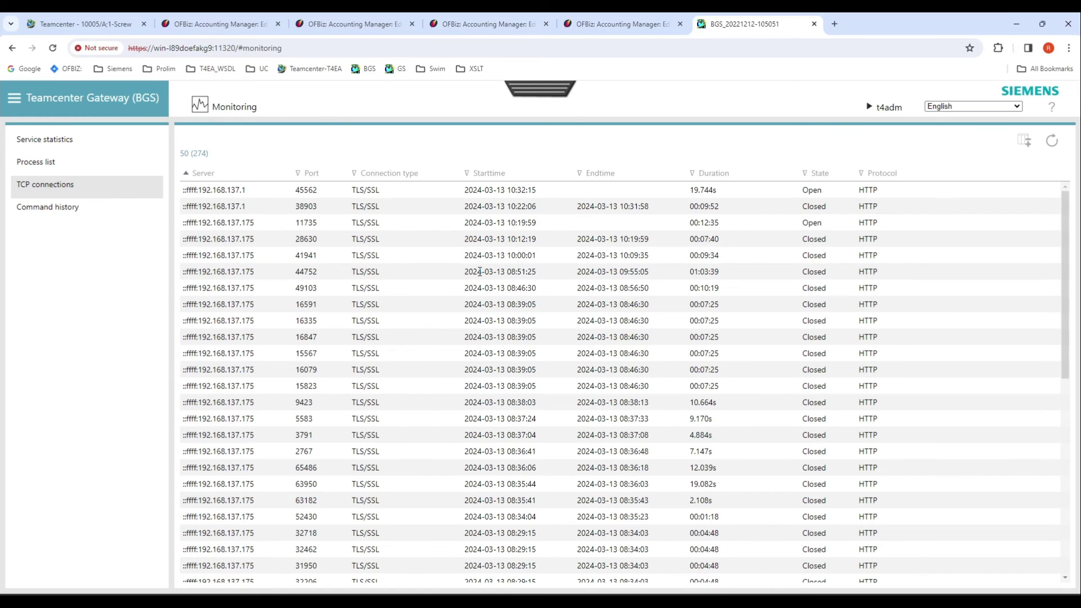
{"action": "left_click", "coordinate": [77, 209]}
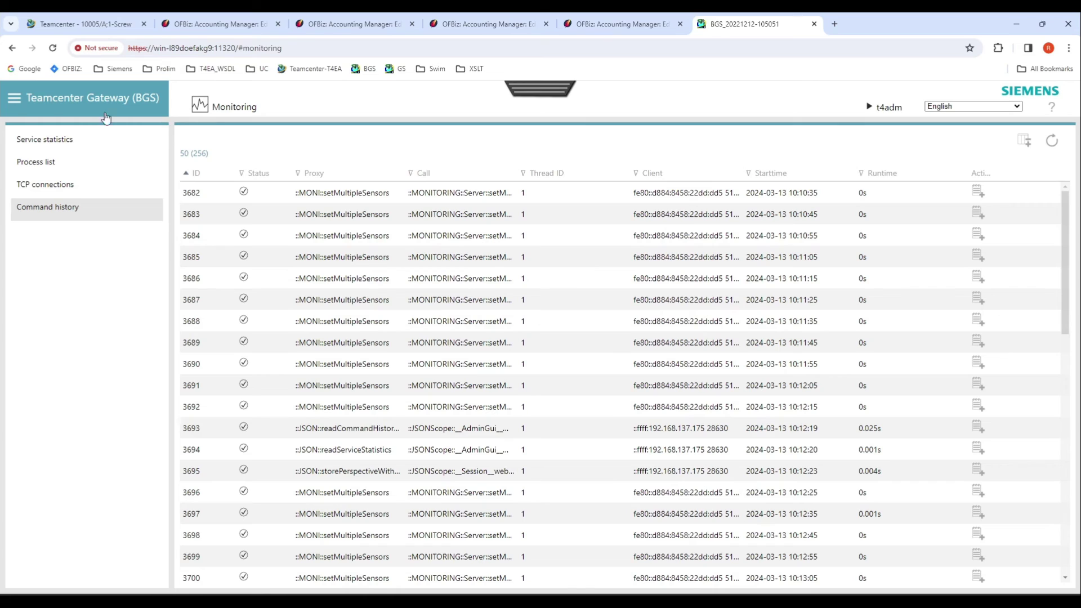
Step: Open the transaction log files and filter them by Successful state and Product type
{"action": "left_click", "coordinate": [13, 100]}
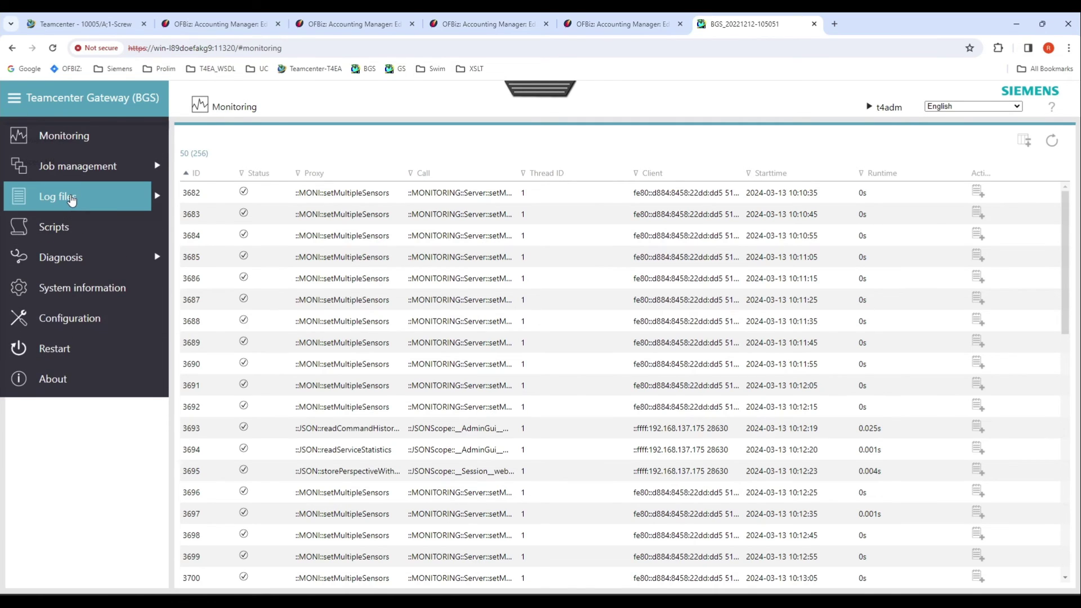
{"action": "left_click", "coordinate": [71, 200]}
{"action": "left_click", "coordinate": [194, 197]}
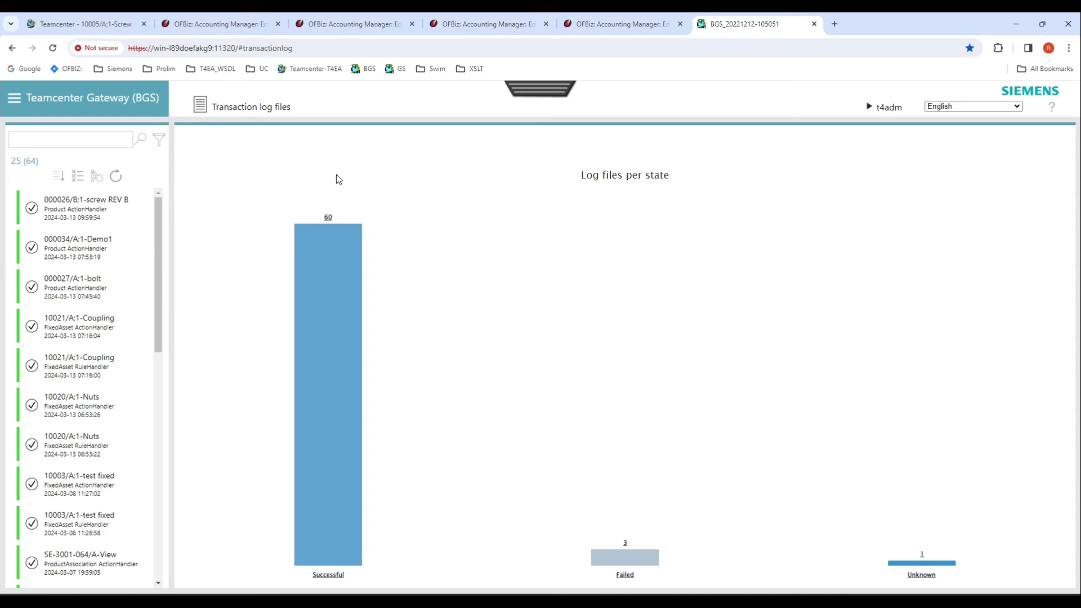
{"action": "mouse_move", "coordinate": [336, 240]}
{"action": "left_click", "coordinate": [341, 379]}
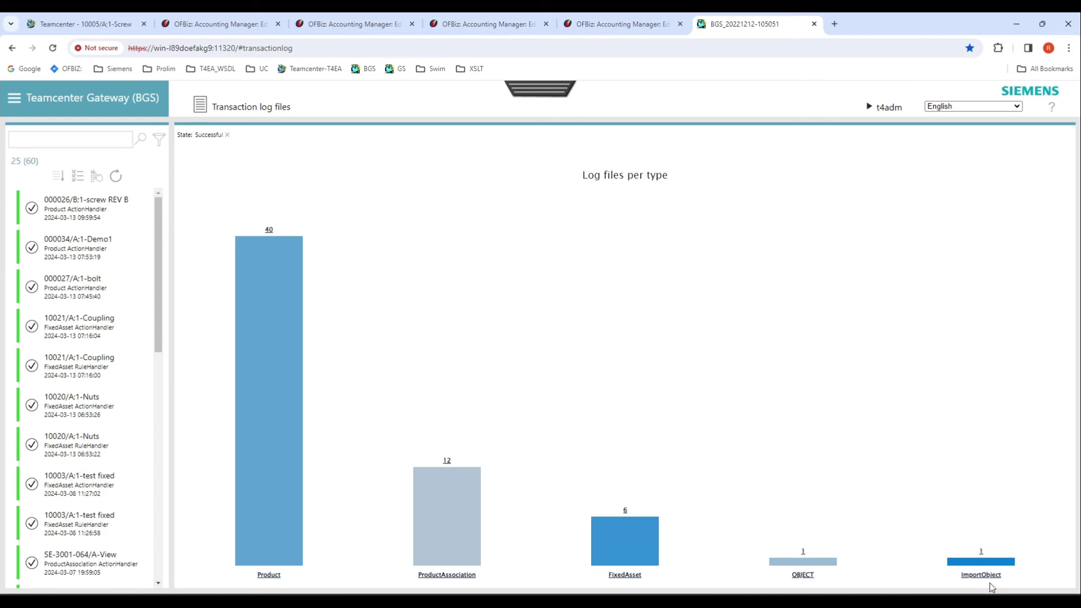
{"action": "left_click", "coordinate": [278, 484]}
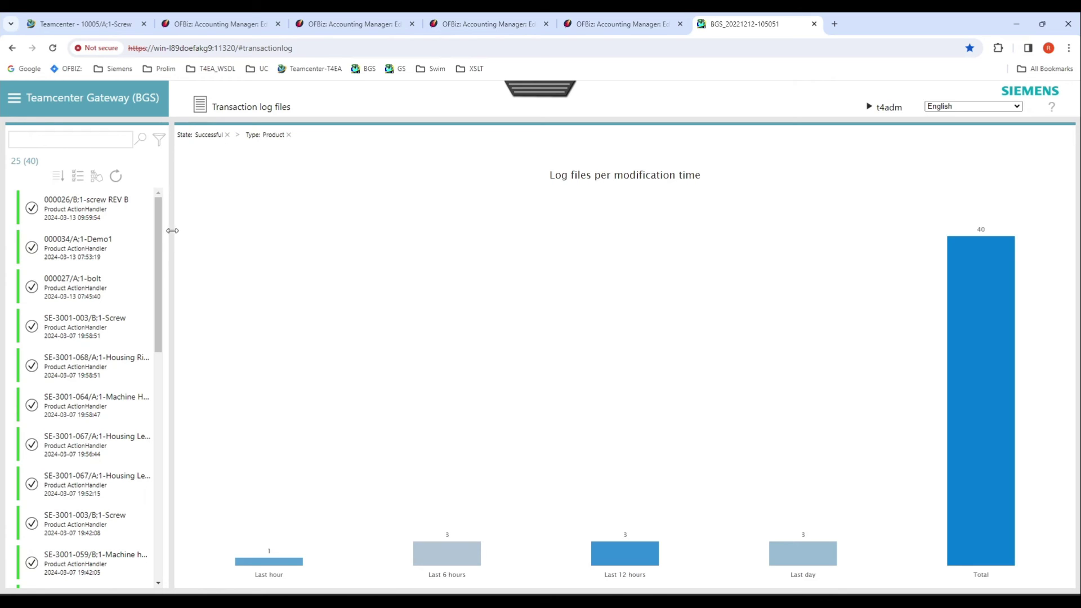
Step: Widen the transaction log list and examine its search and filter options
{"action": "left_click_drag", "start_coordinate": [174, 227], "coordinate": [361, 225]}
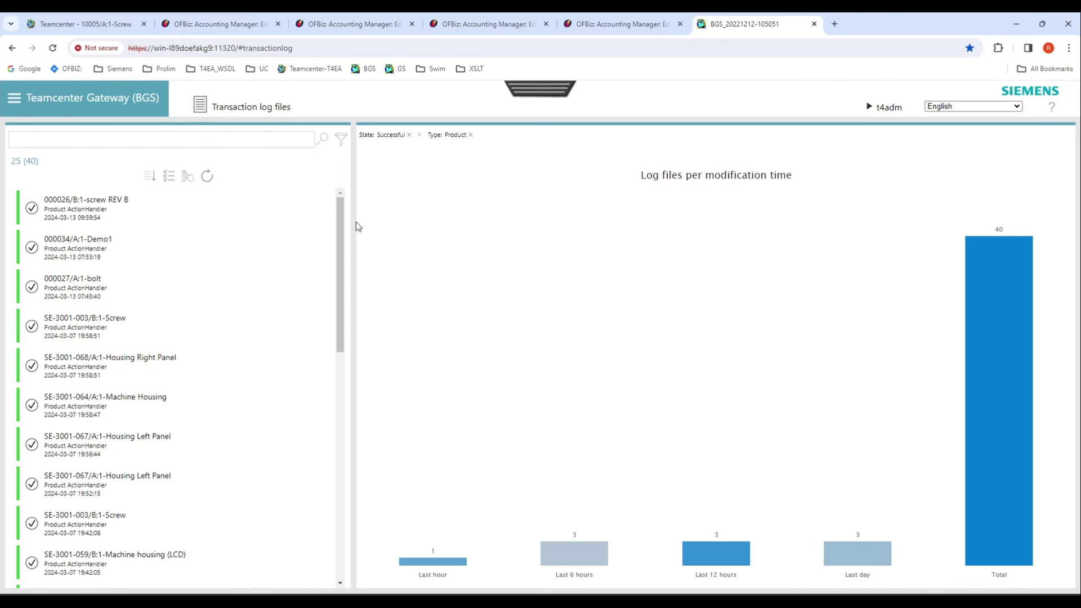
{"action": "left_click", "coordinate": [223, 142]}
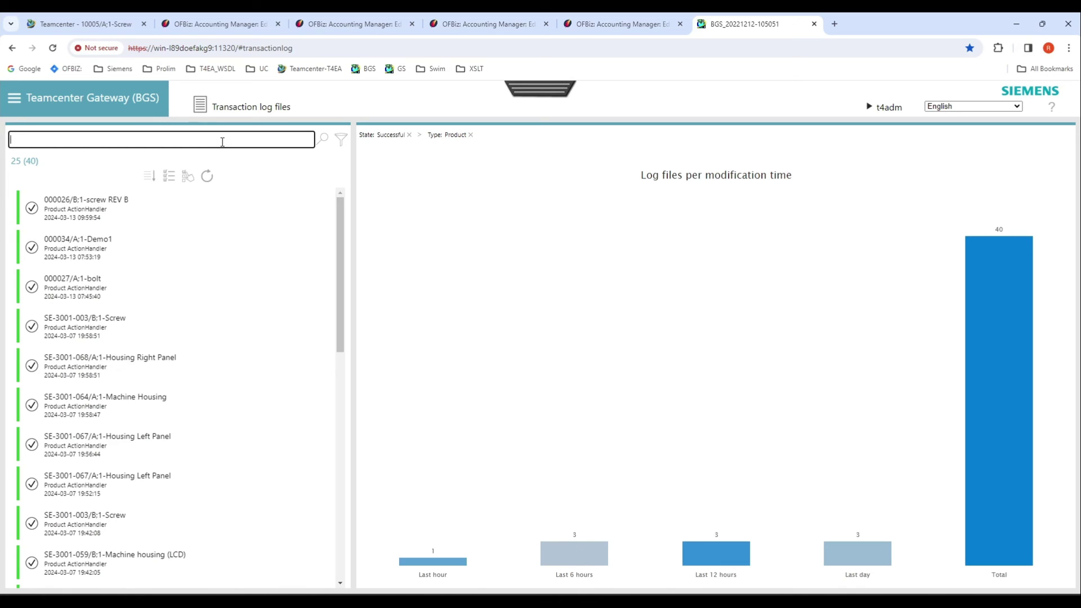
{"action": "left_click", "coordinate": [341, 141]}
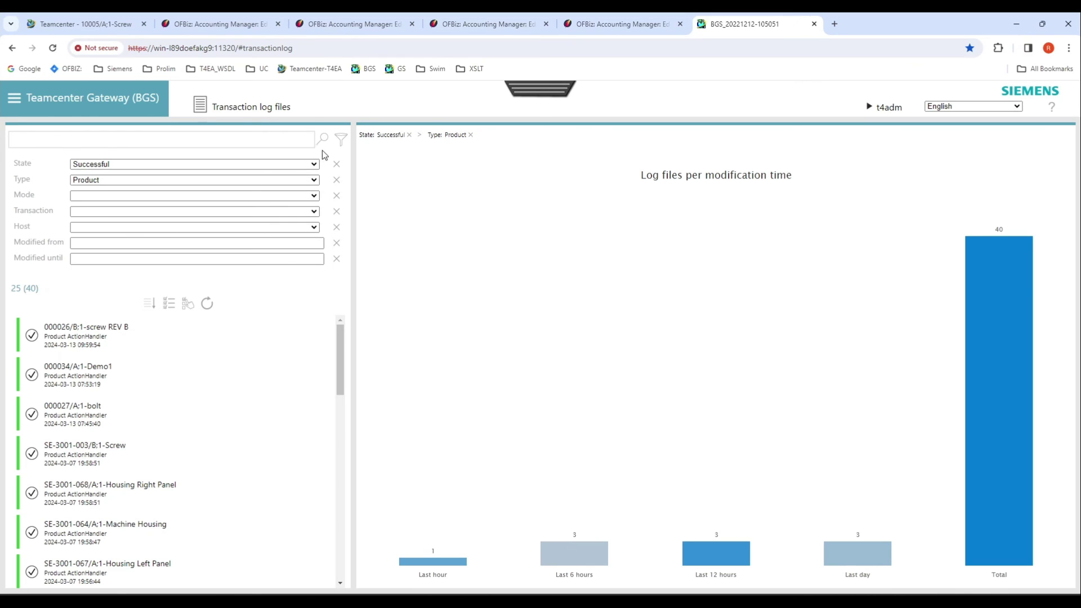
{"action": "left_click", "coordinate": [342, 141]}
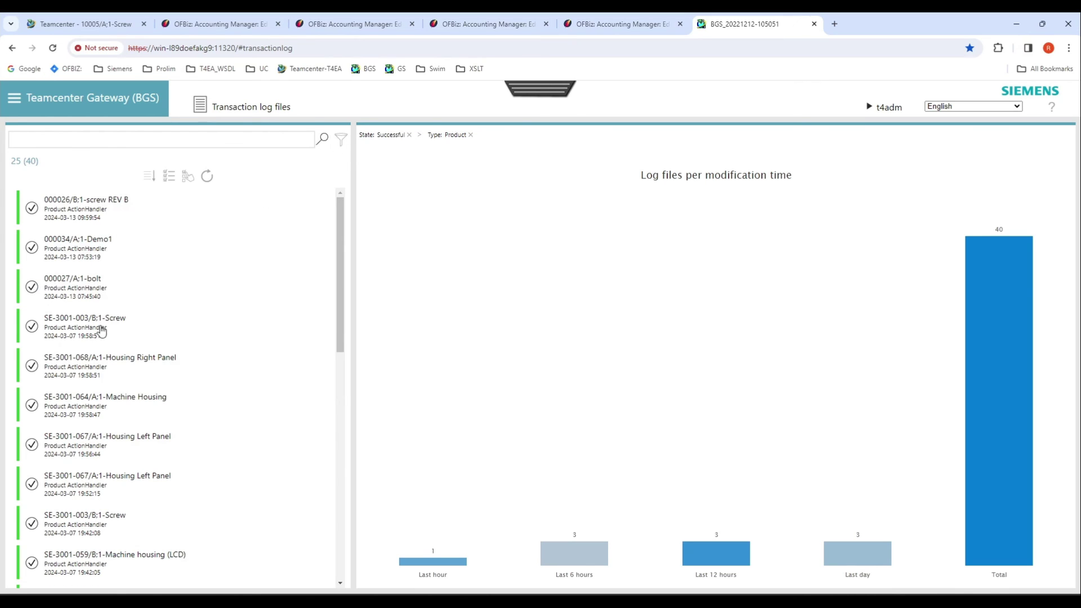
Step: Open the 000027/A;1-bolt transaction log and review its log file, session file, workflow file and attributes, including the state
{"action": "left_click", "coordinate": [87, 288]}
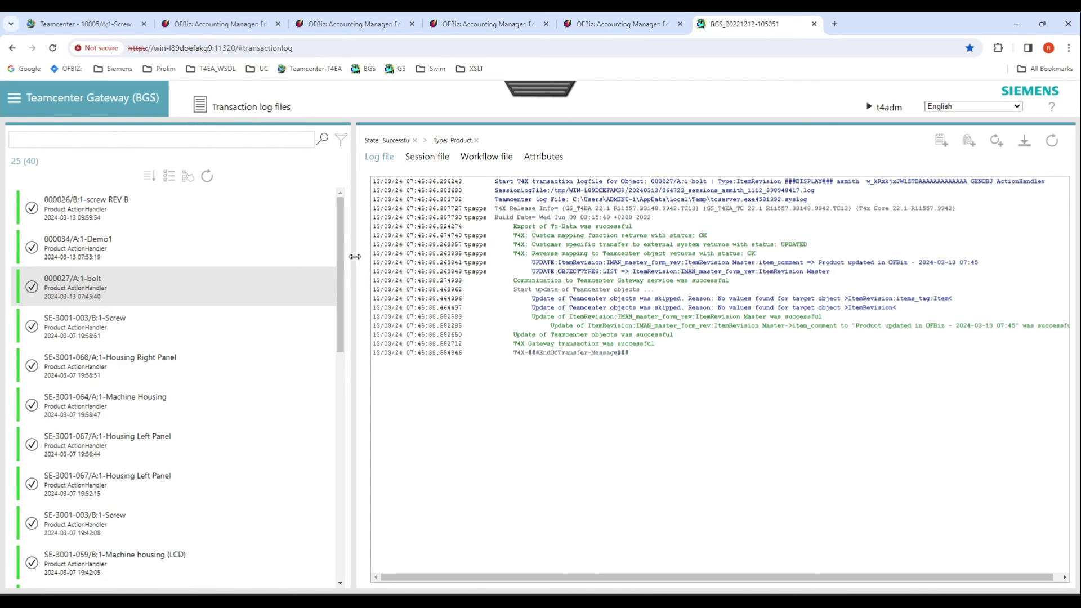
{"action": "left_click_drag", "start_coordinate": [355, 256], "coordinate": [318, 255]}
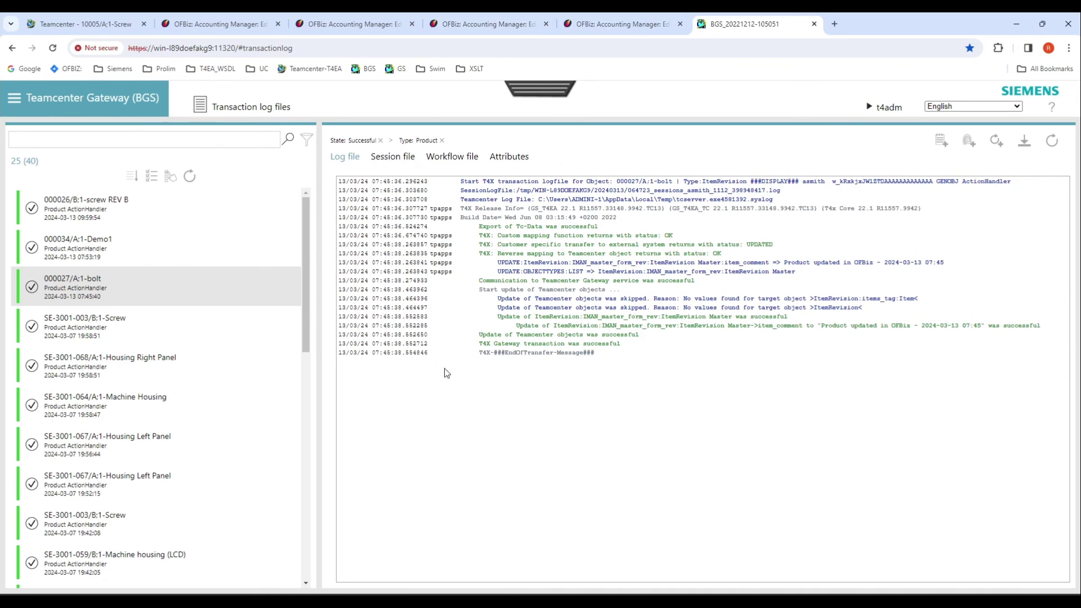
{"action": "left_click", "coordinate": [401, 164]}
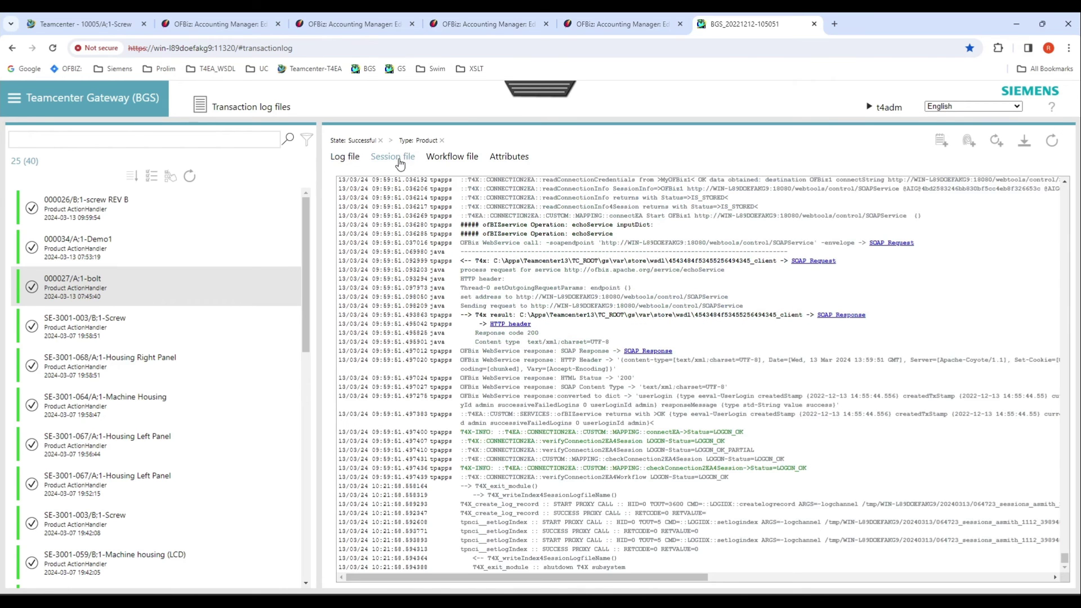
{"action": "left_click", "coordinate": [457, 163]}
{"action": "left_click", "coordinate": [513, 163]}
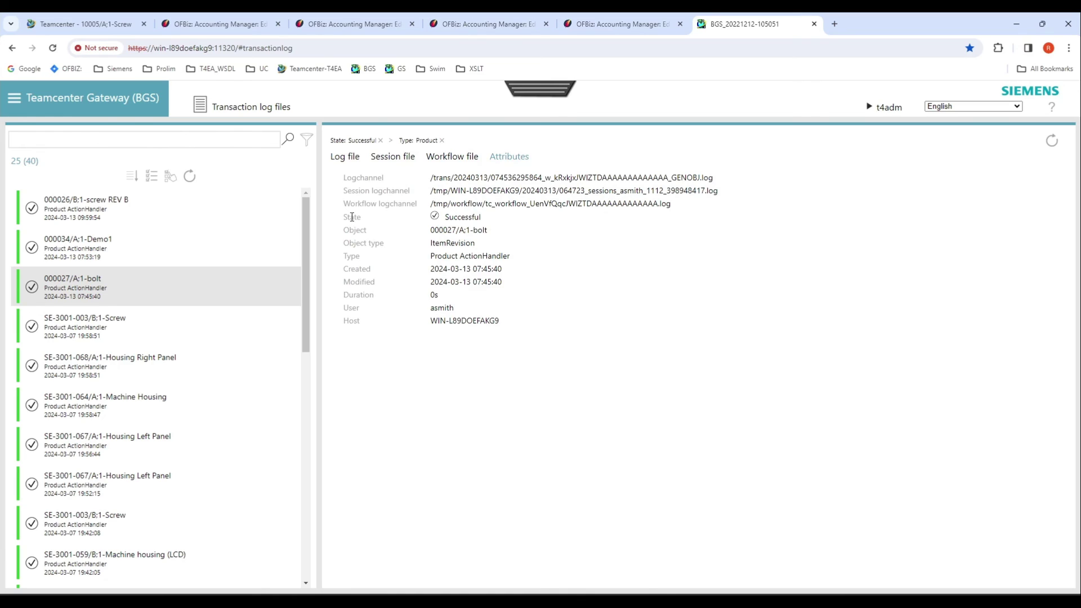
{"action": "left_click_drag", "start_coordinate": [345, 218], "coordinate": [465, 218]}
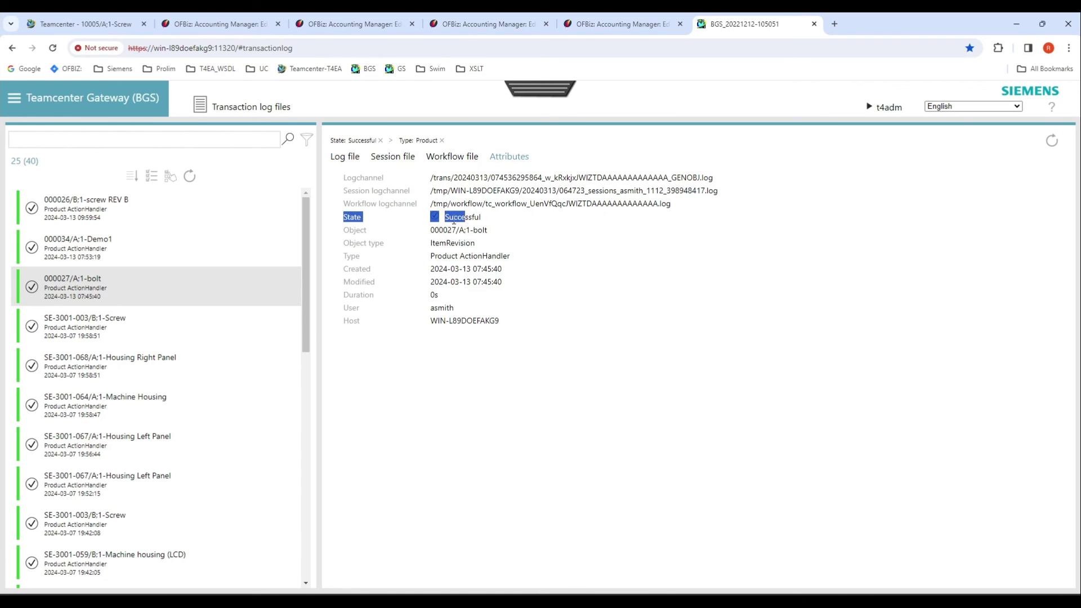
Step: Select the transaction logs from 000027/A;1-bolt through SE-3001-068/A;1-Housing Right Panel and examine them together in the comparison table
{"action": "left_click_drag", "start_coordinate": [344, 231], "coordinate": [350, 231]}
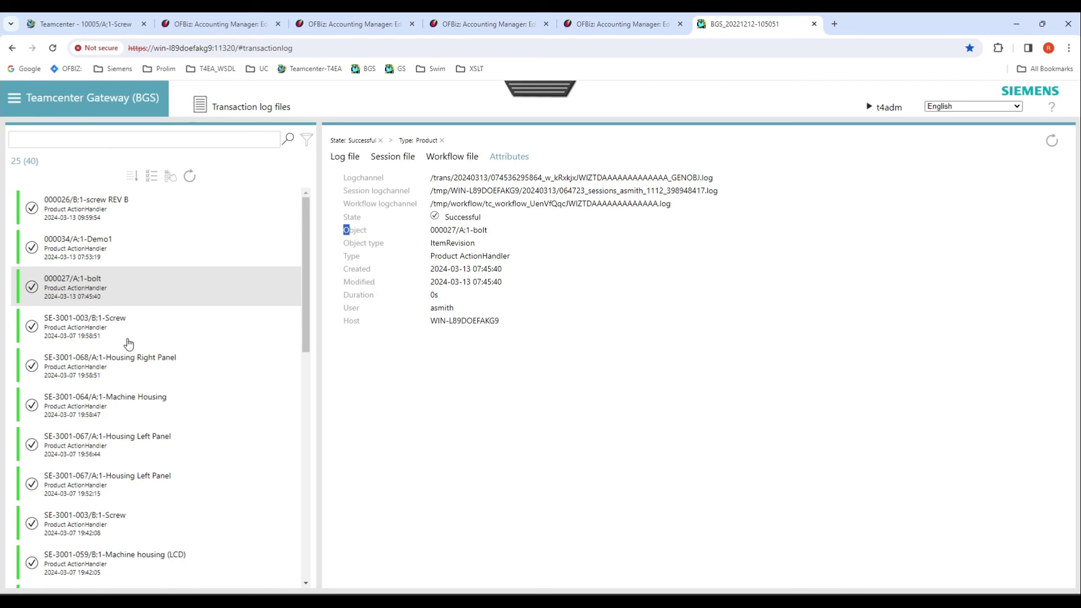
{"action": "left_click", "coordinate": [154, 370], "text": "shift"}
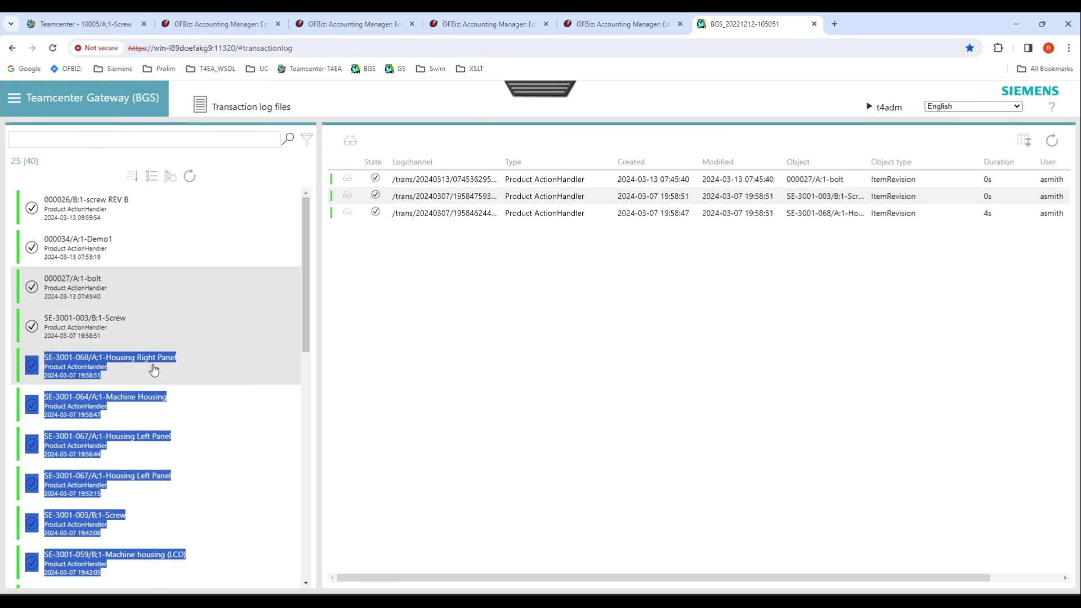
{"action": "left_click", "coordinate": [474, 280]}
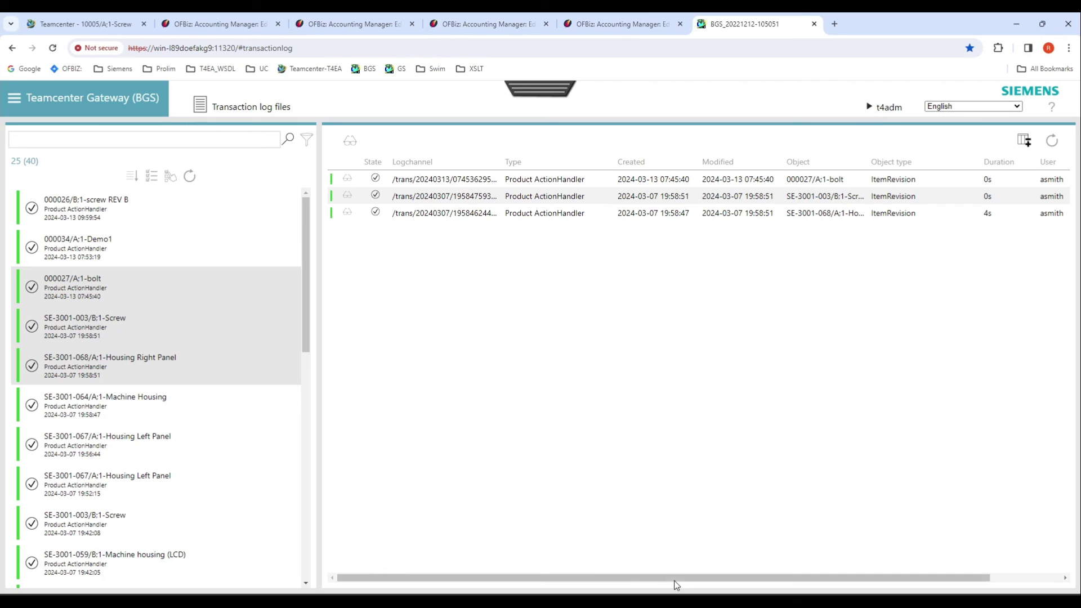
{"action": "left_click_drag", "start_coordinate": [682, 578], "coordinate": [550, 570]}
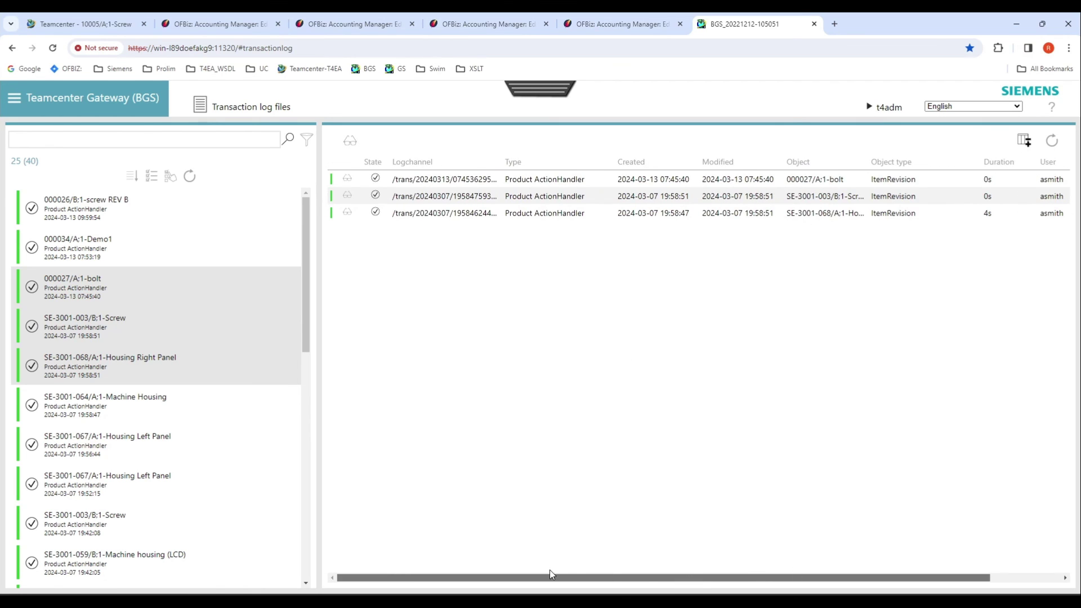
Step: Open the 000027/A;1-bolt entry and page through the attributes of the selected logs, returning to SE-3001-003/B;1-Screw
{"action": "left_click", "coordinate": [348, 179]}
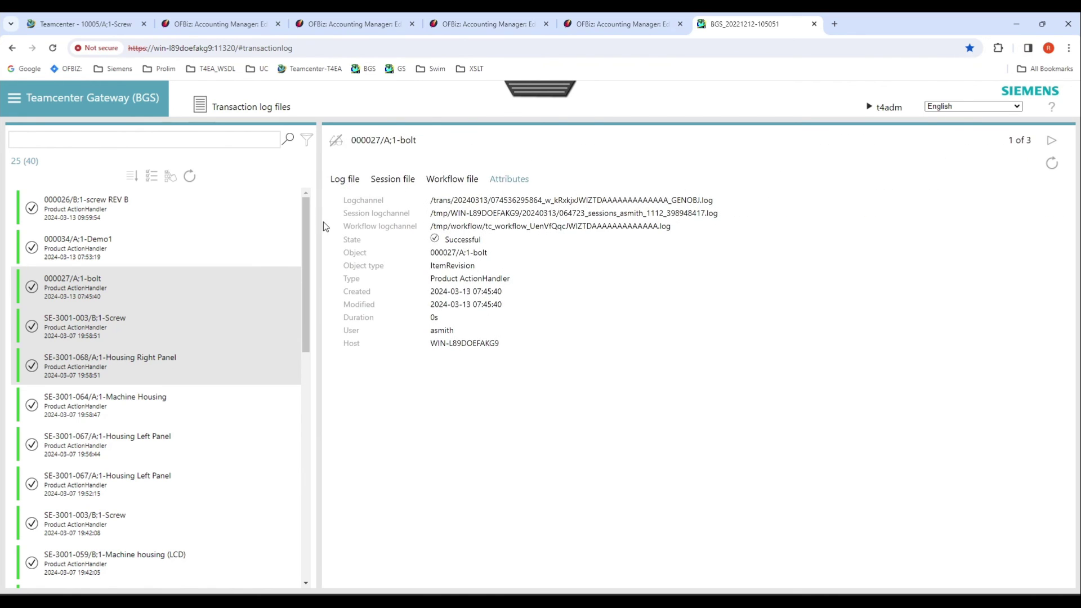
{"action": "left_click", "coordinate": [1052, 141]}
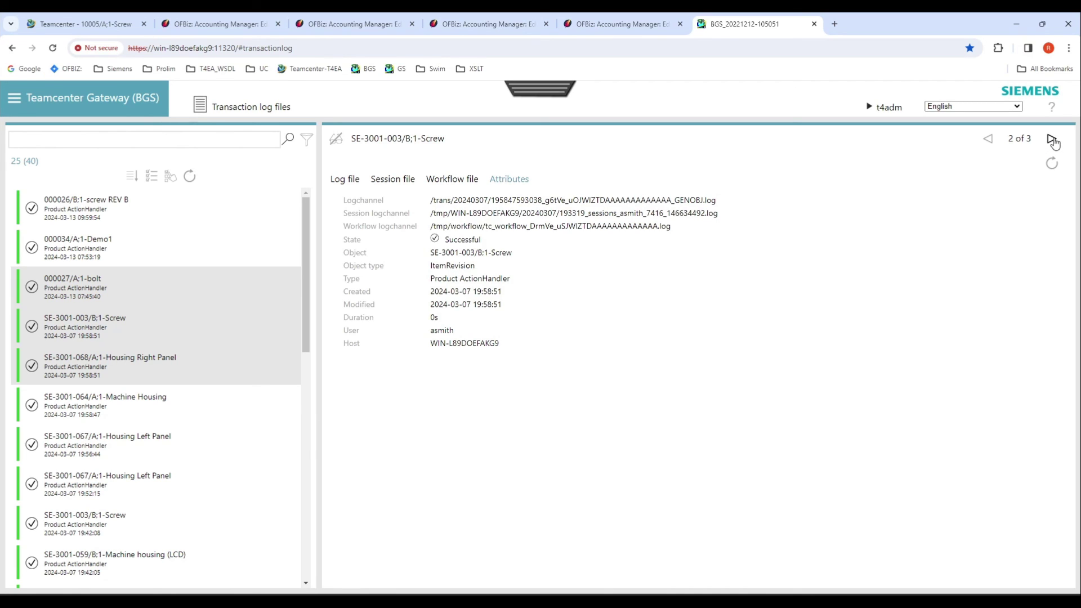
{"action": "left_click", "coordinate": [1053, 140]}
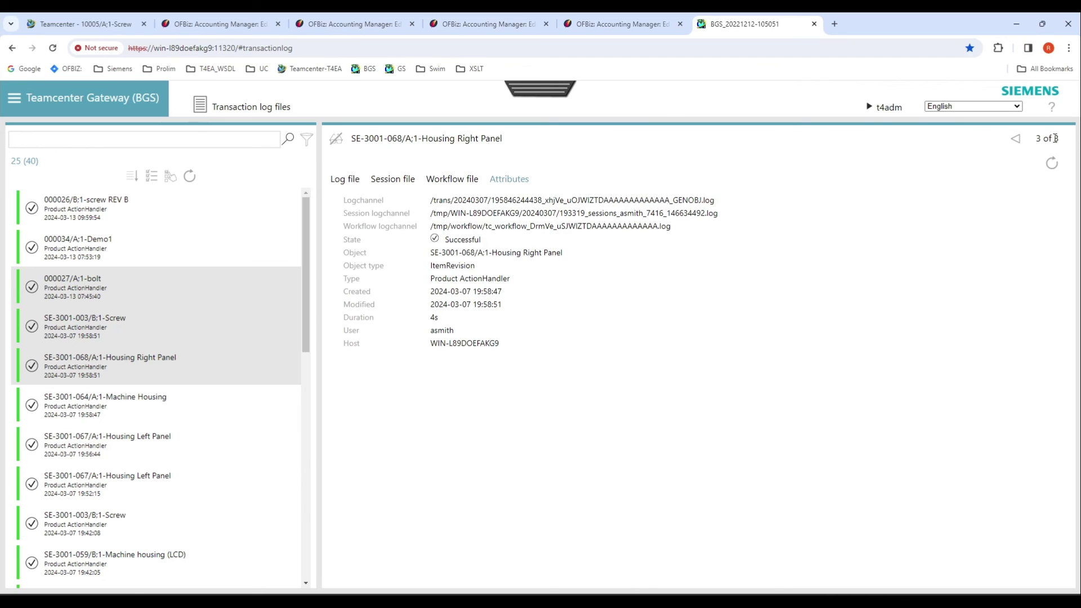
{"action": "left_click", "coordinate": [1016, 138]}
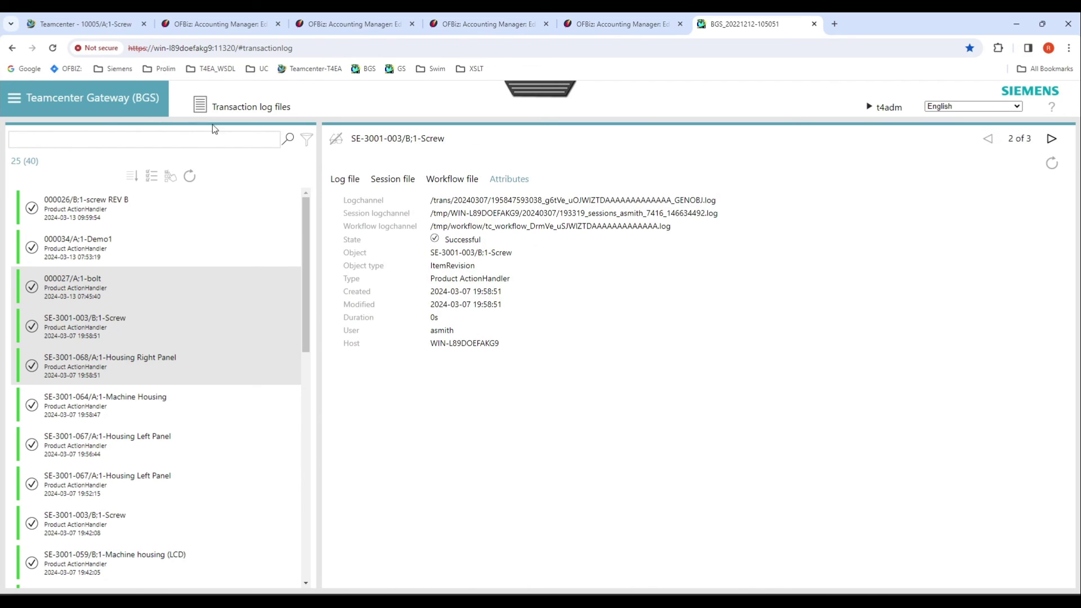
Step: Review the gateway's available functions, including the Diagnosis options, and examine the system status dashboard before closing it
{"action": "left_click", "coordinate": [14, 98]}
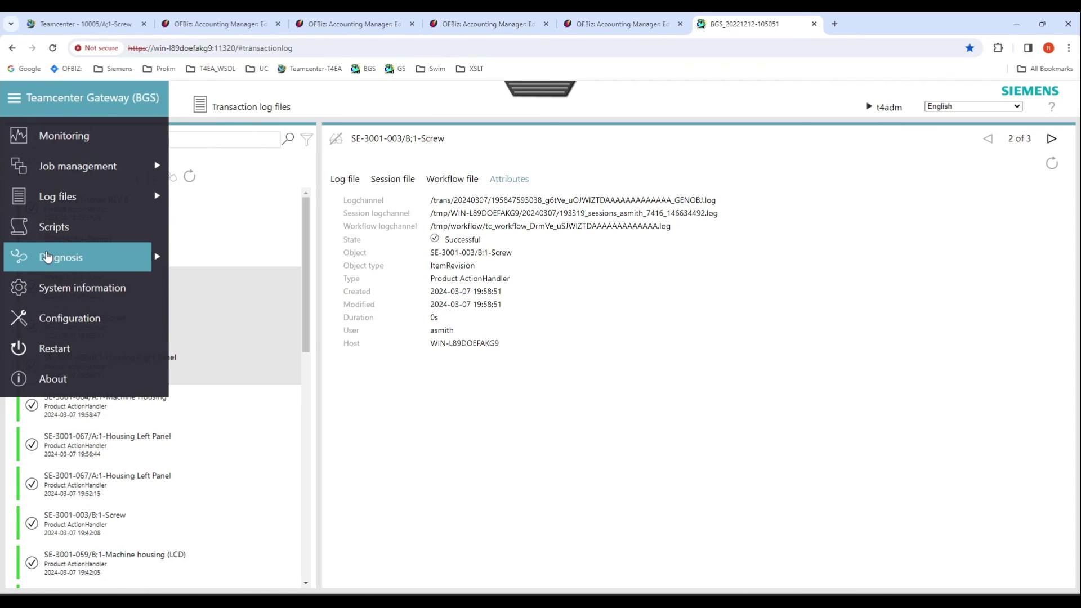
{"action": "mouse_move", "coordinate": [124, 260]}
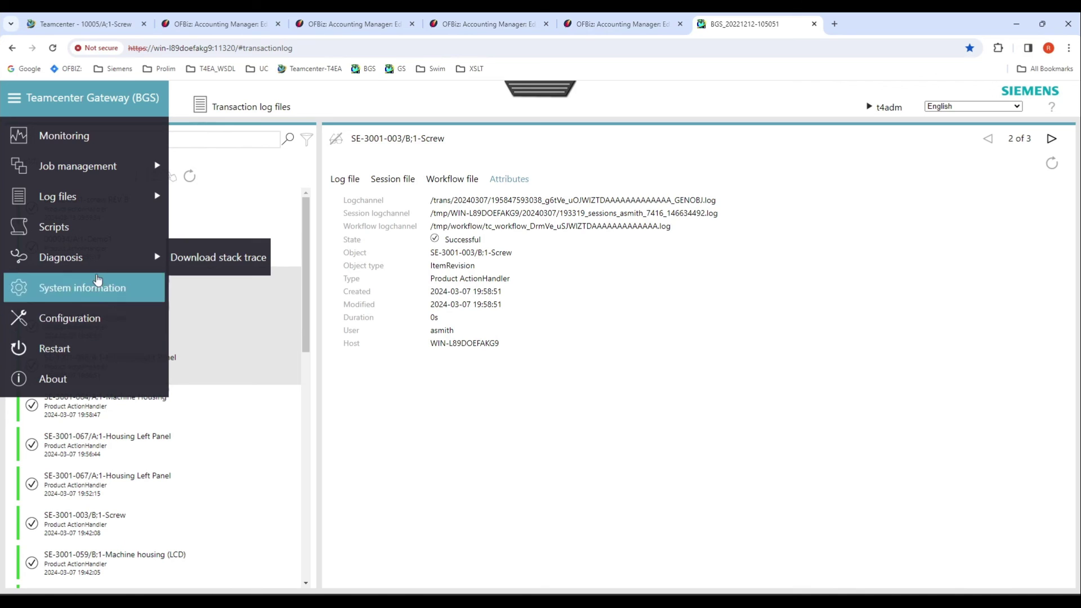
{"action": "left_click", "coordinate": [460, 106]}
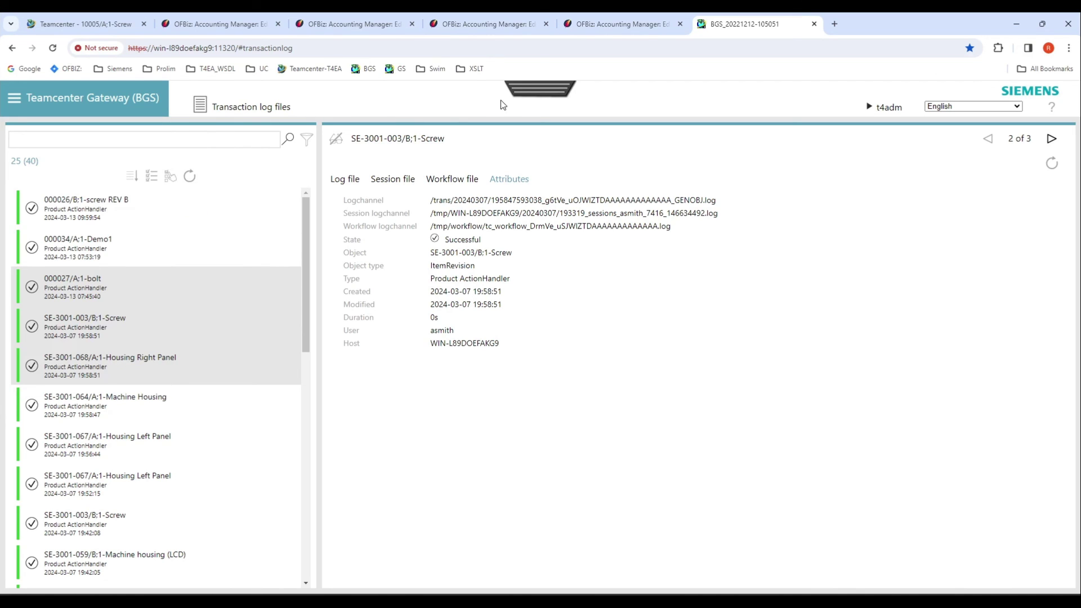
{"action": "left_click", "coordinate": [548, 93]}
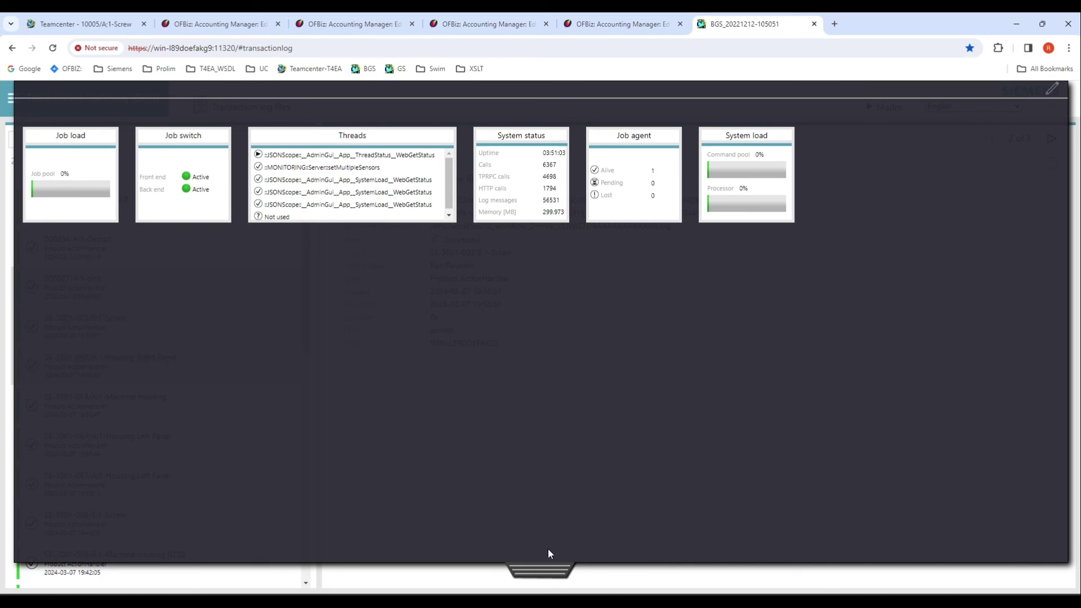
{"action": "left_click", "coordinate": [539, 571]}
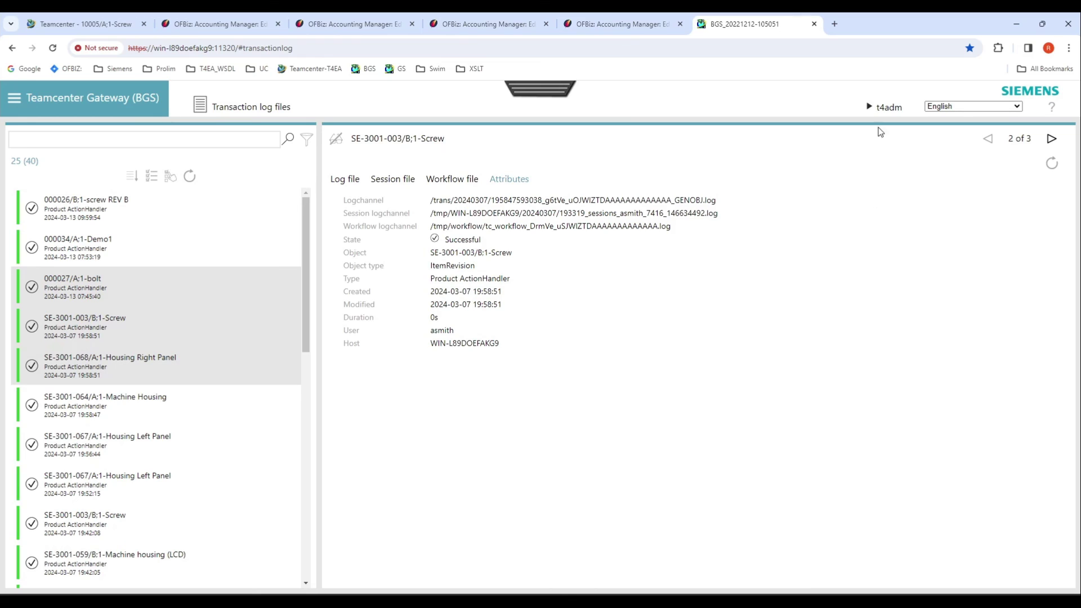
Step: Examine the available interface themes and languages, keeping the Light theme and English
{"action": "left_click", "coordinate": [870, 108]}
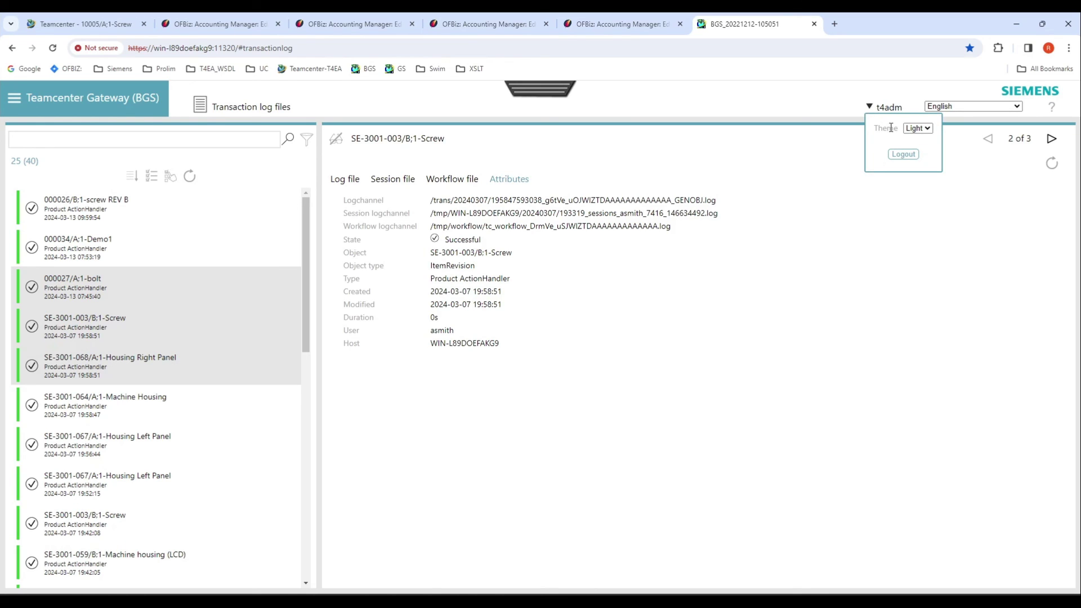
{"action": "left_click", "coordinate": [923, 129]}
{"action": "left_click", "coordinate": [926, 132]}
{"action": "left_click", "coordinate": [991, 109]}
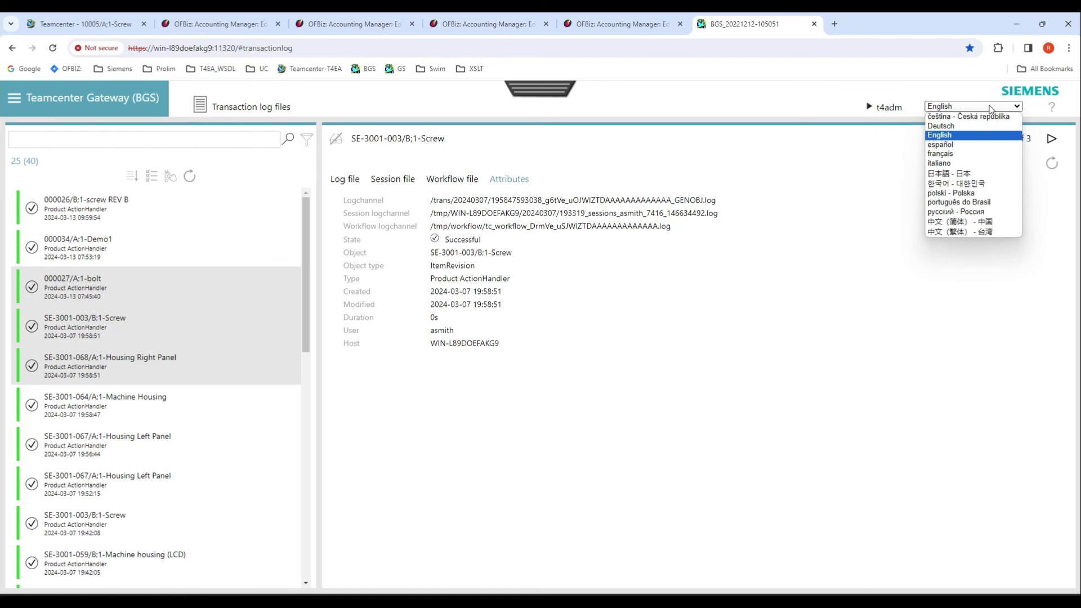
{"action": "left_click", "coordinate": [991, 108]}
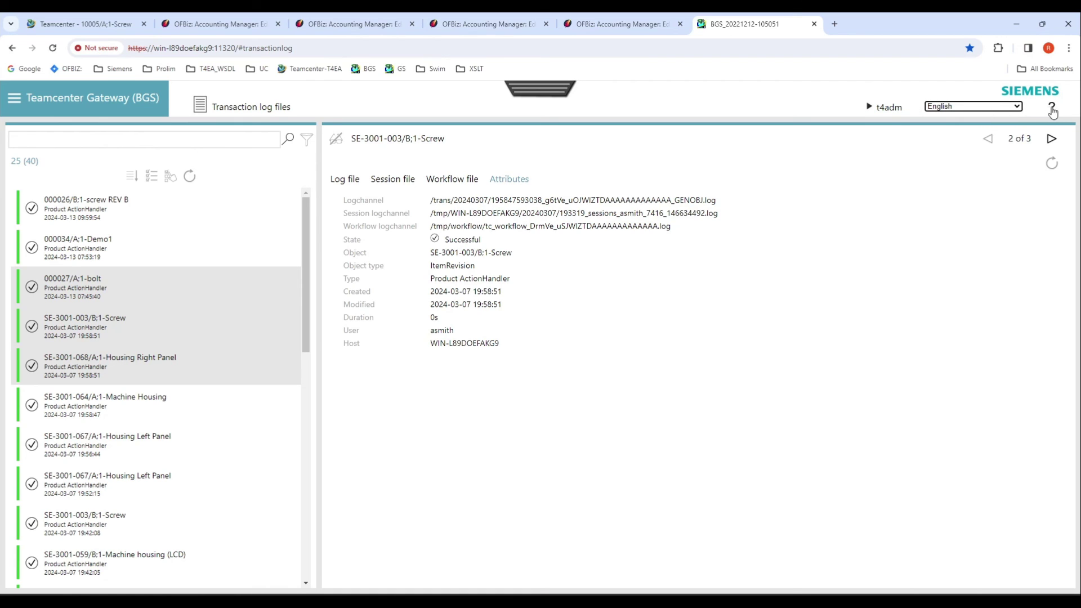